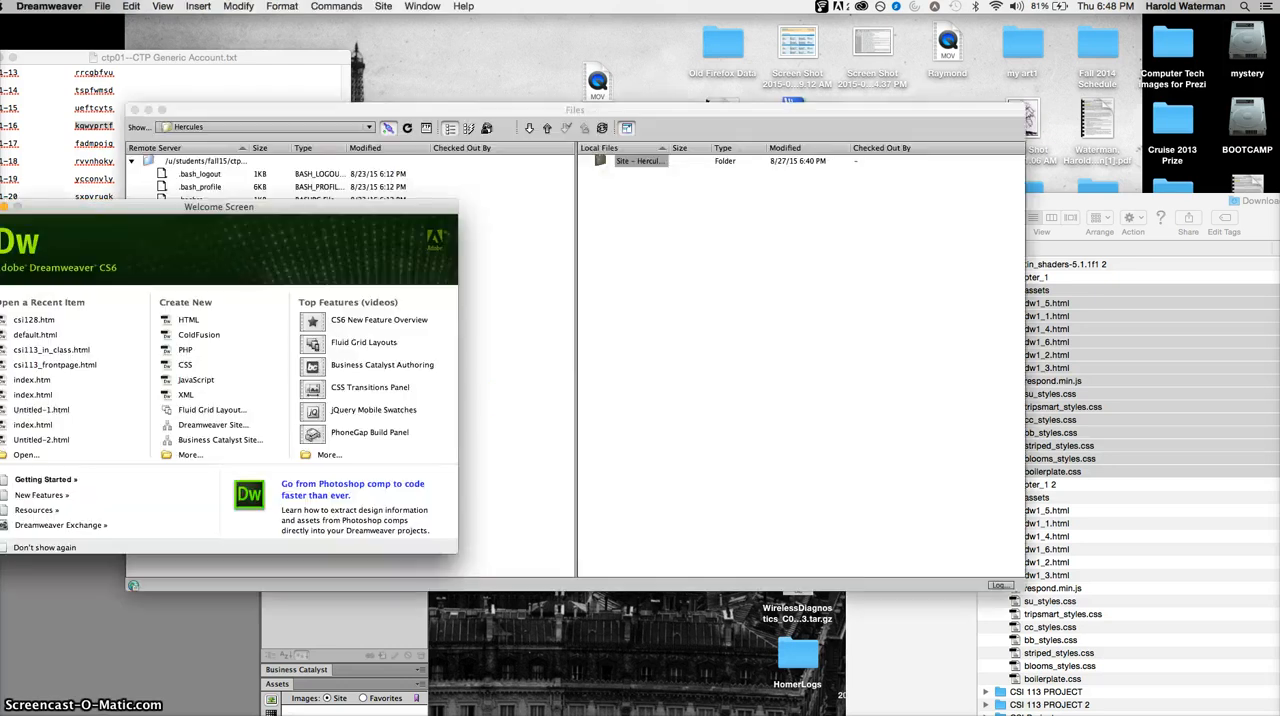
- Start a new site definition and name the site Hercules2
click(383, 6)
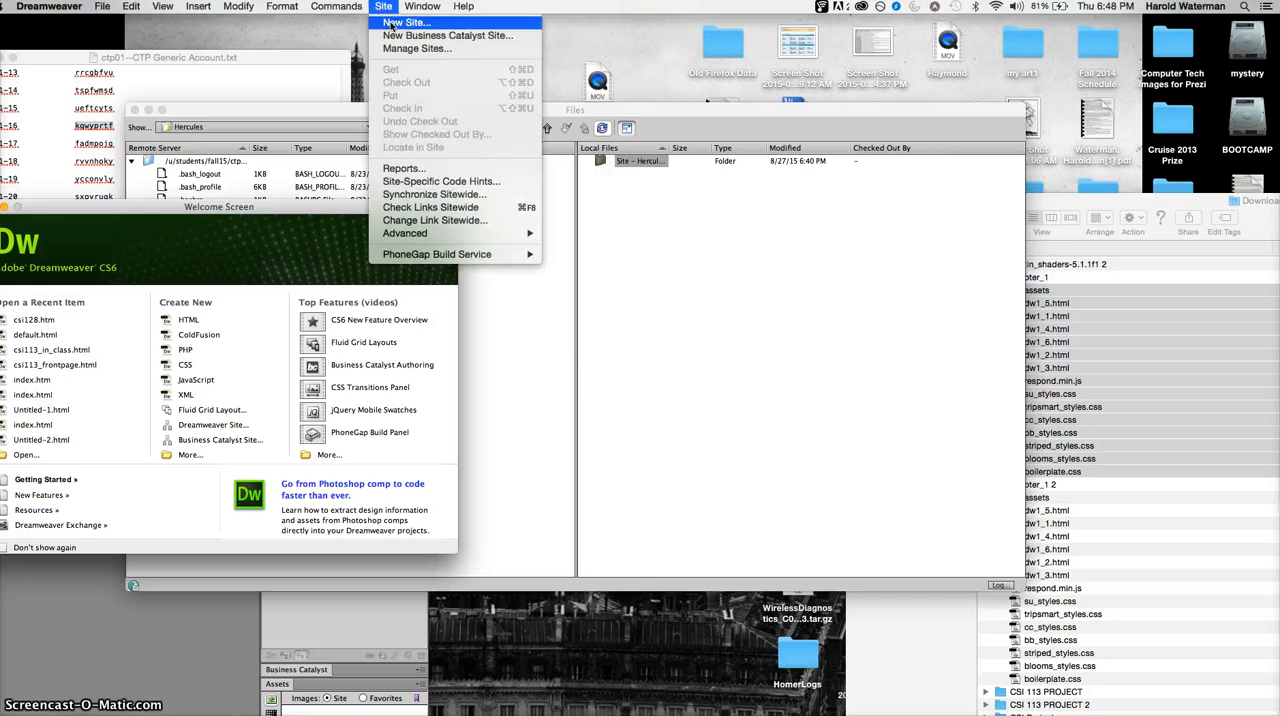
click(406, 22)
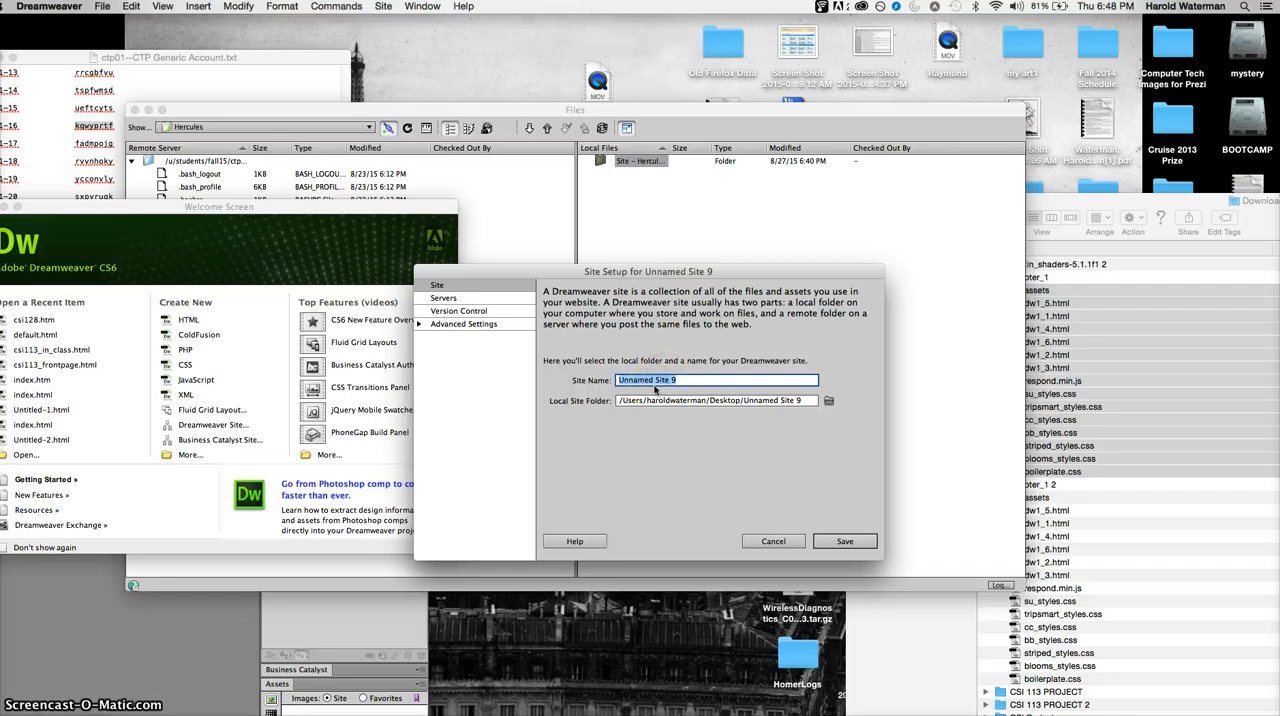
text(Her)
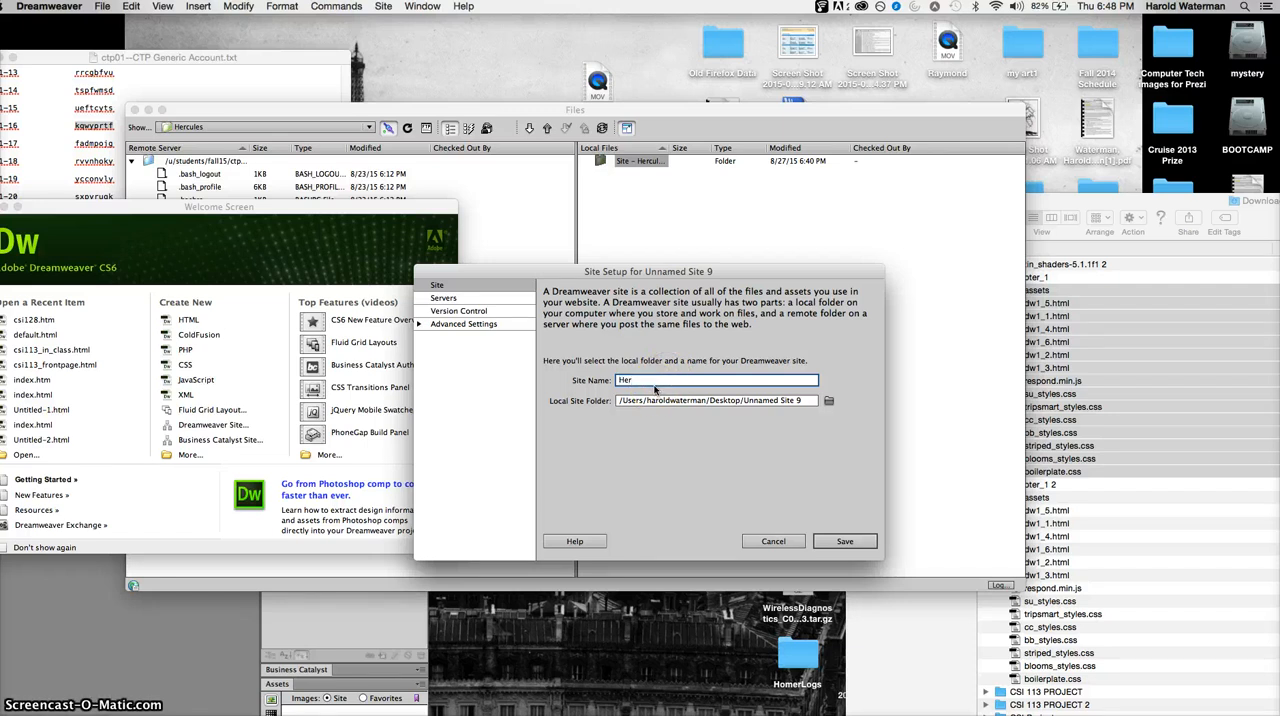
text(u)
text(ules)
text(2)
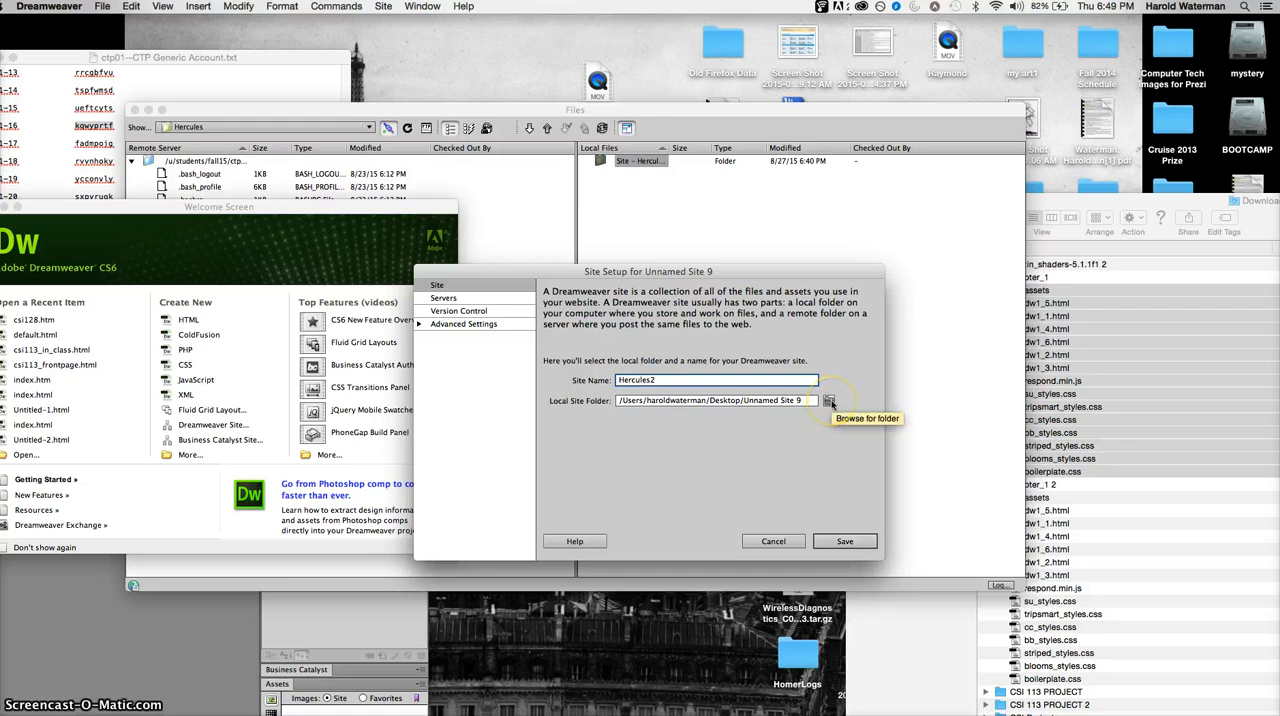
- Set the local site folder to Web_folder on the desktop
click(829, 401)
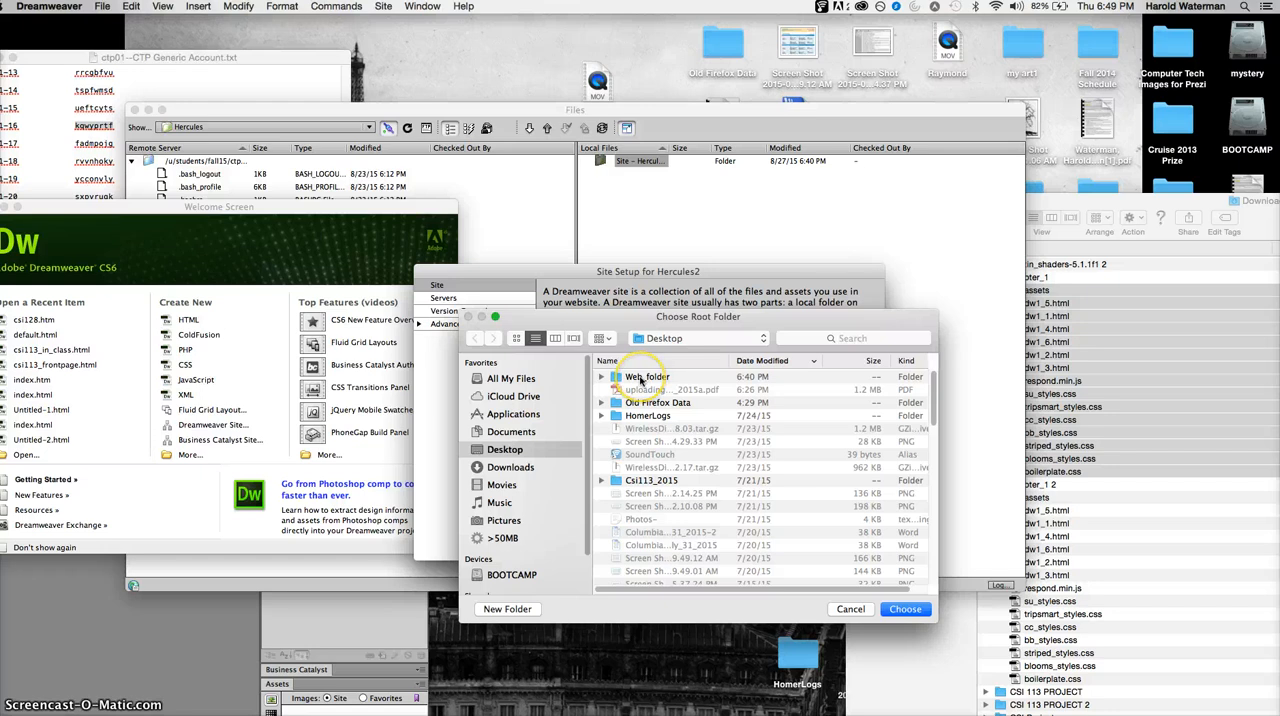
click(641, 379)
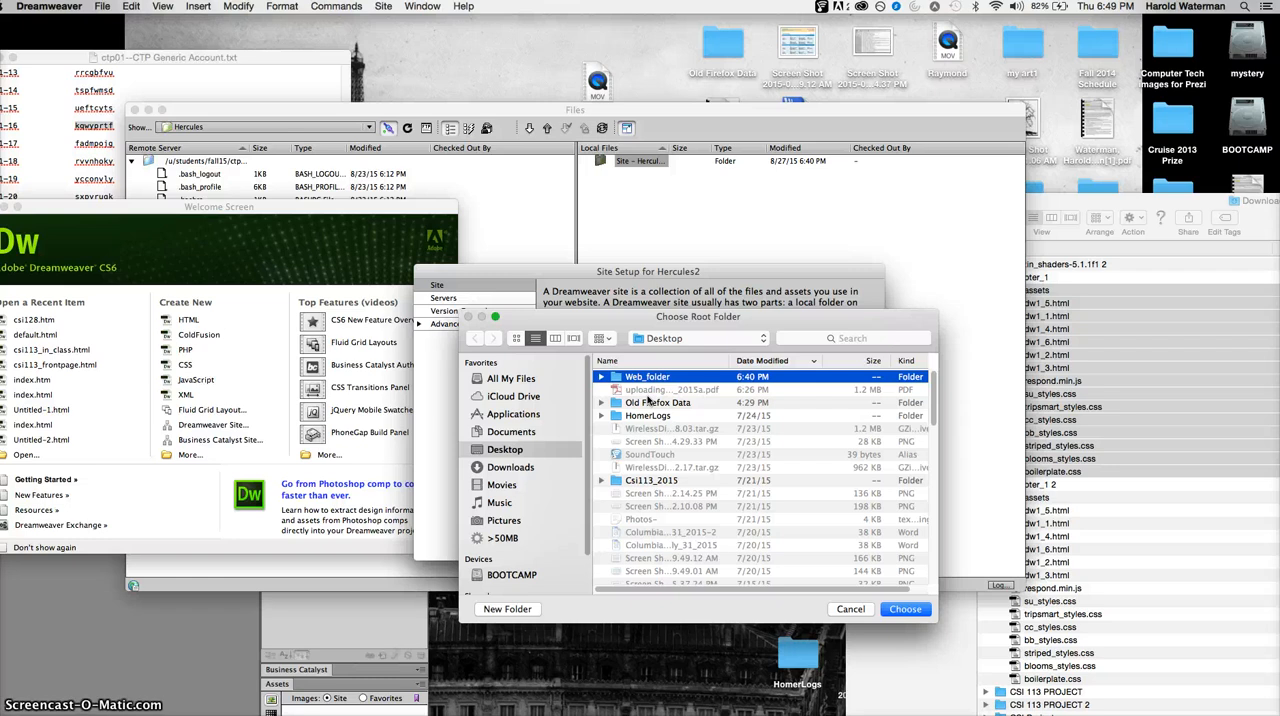
click(906, 609)
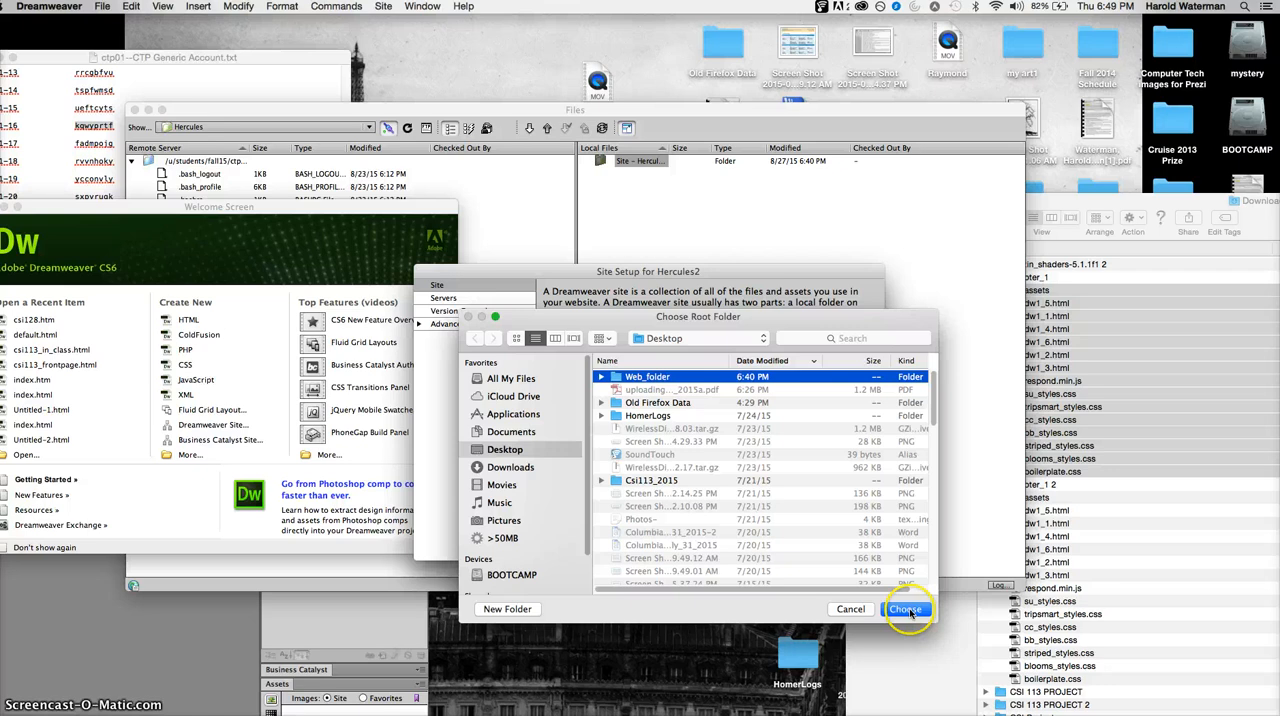
click(906, 609)
- Add a new server to the site setup and name it hercules3
click(460, 298)
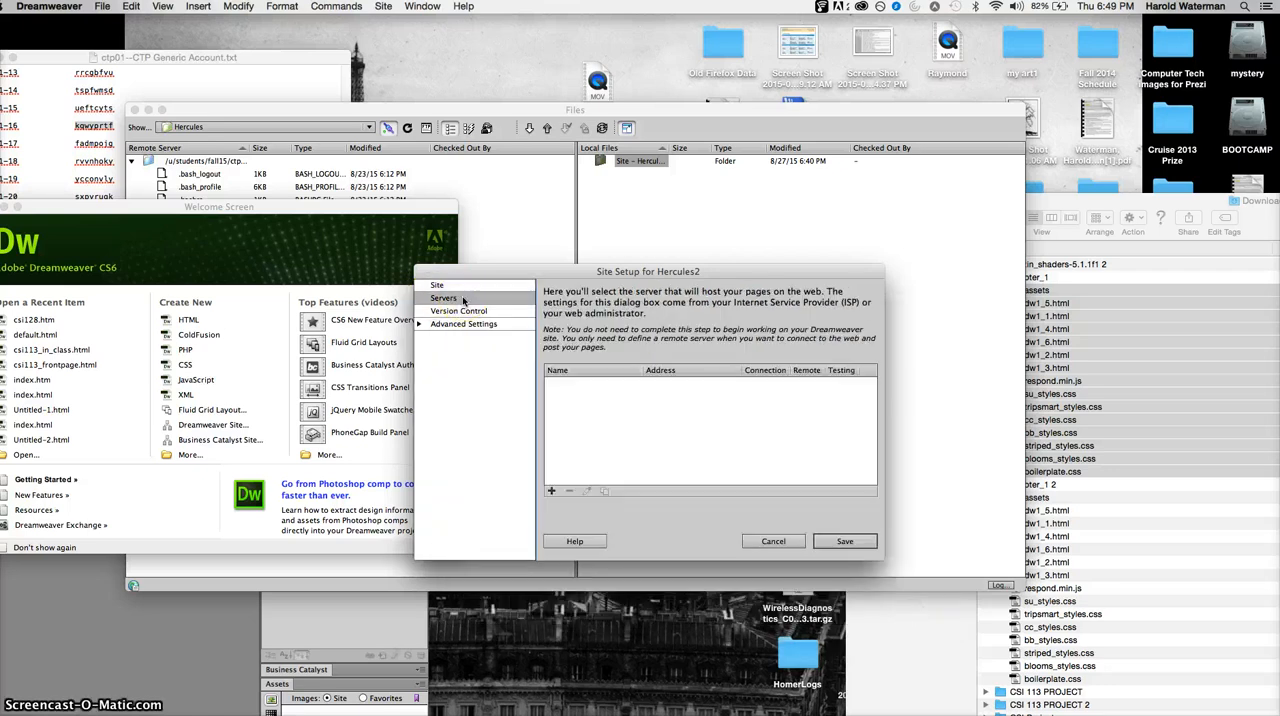
click(465, 300)
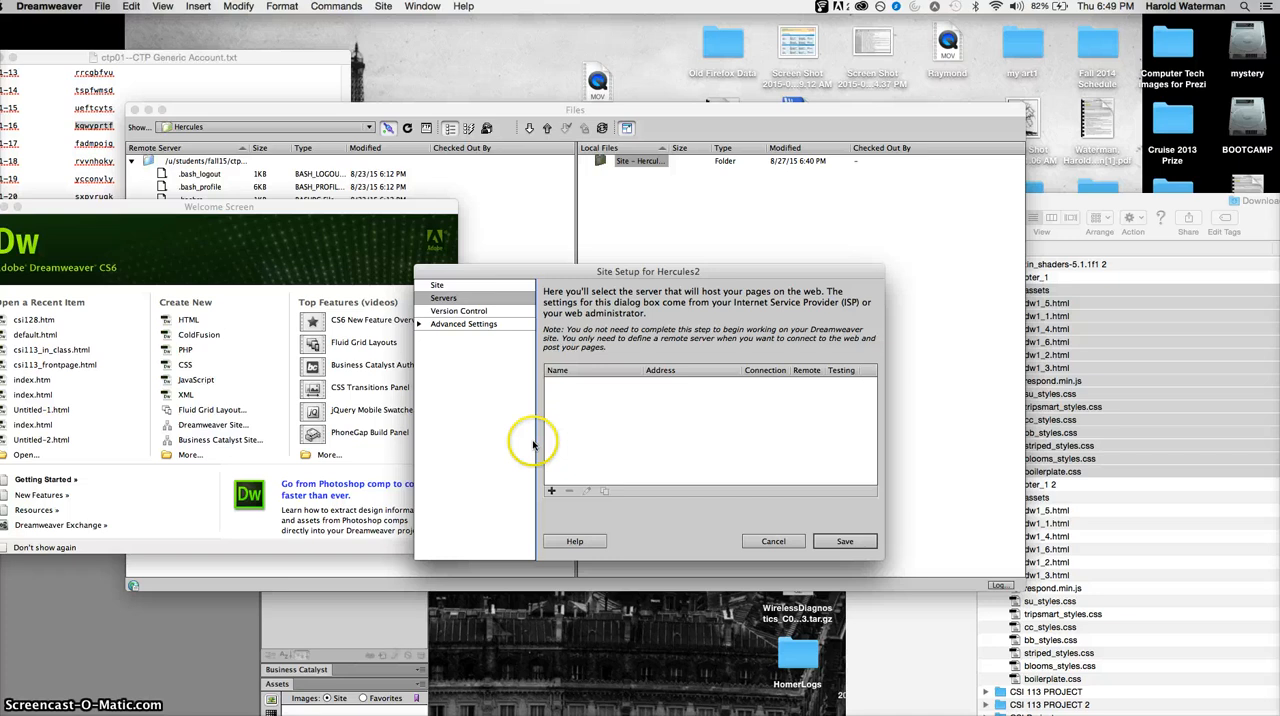
click(551, 492)
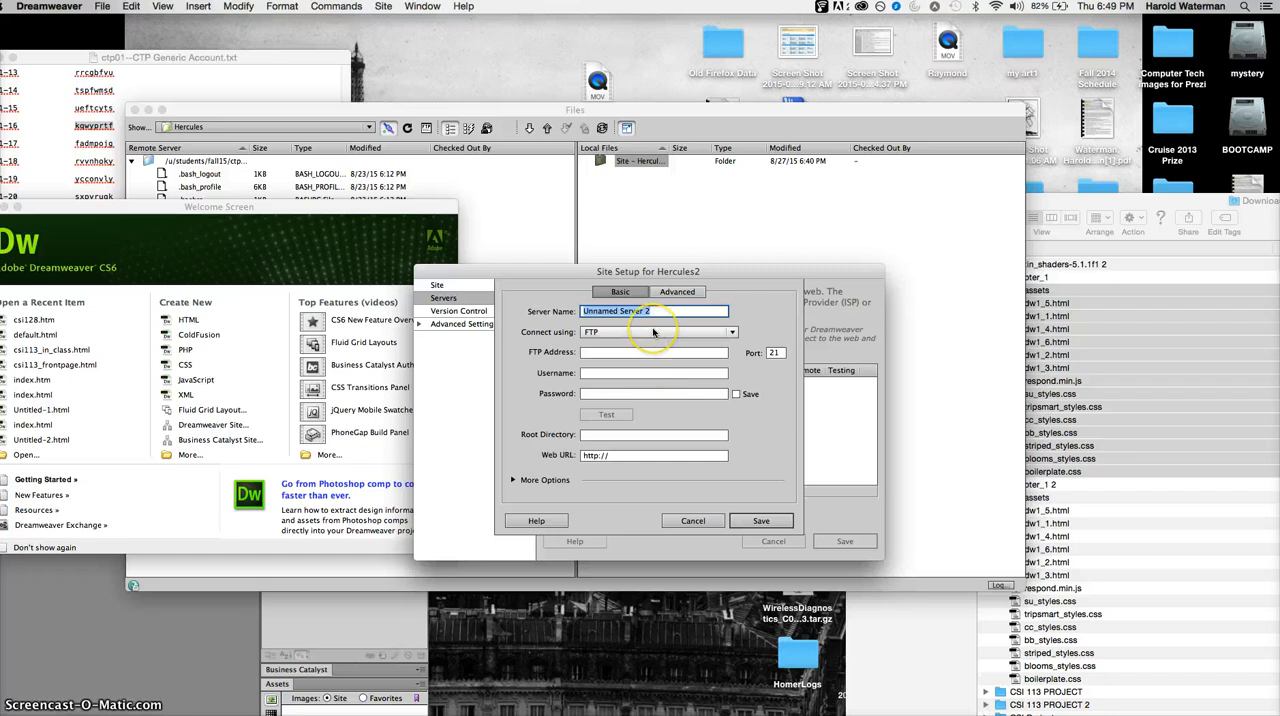
text(h)
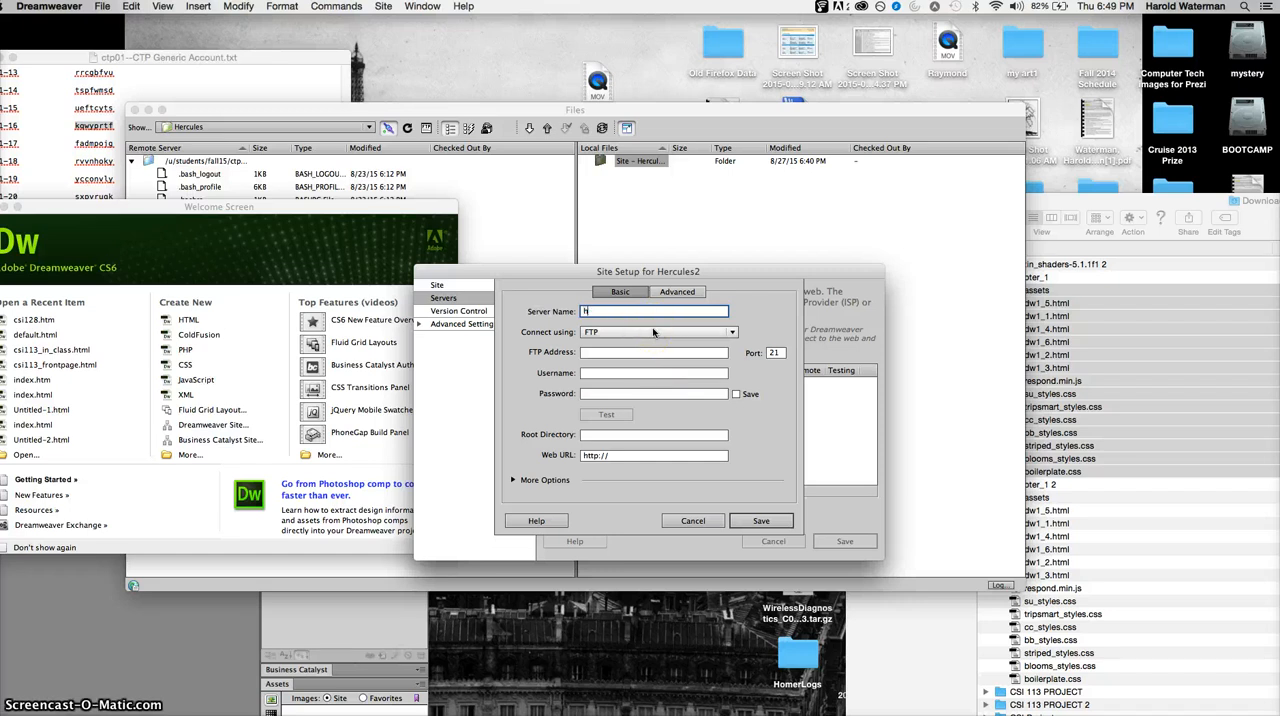
text(ercules3)
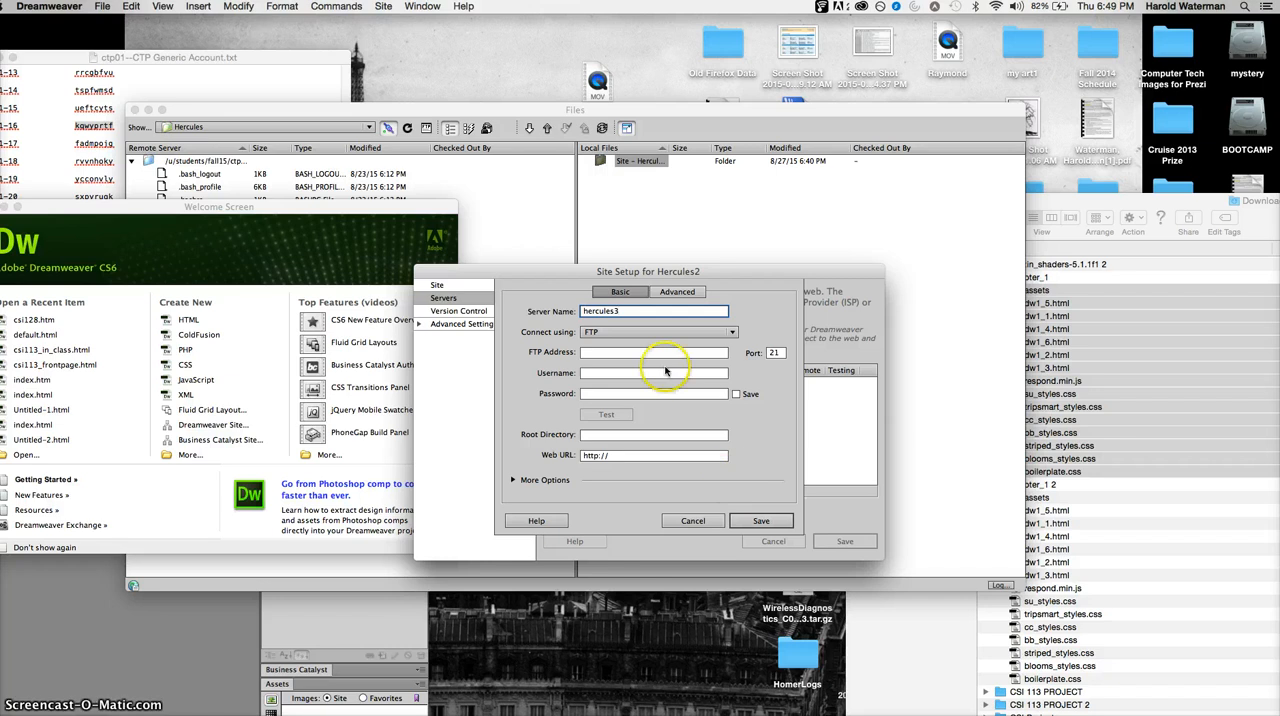
- Set the server to connect using SFTP with the address vader.aacc.edu
click(653, 354)
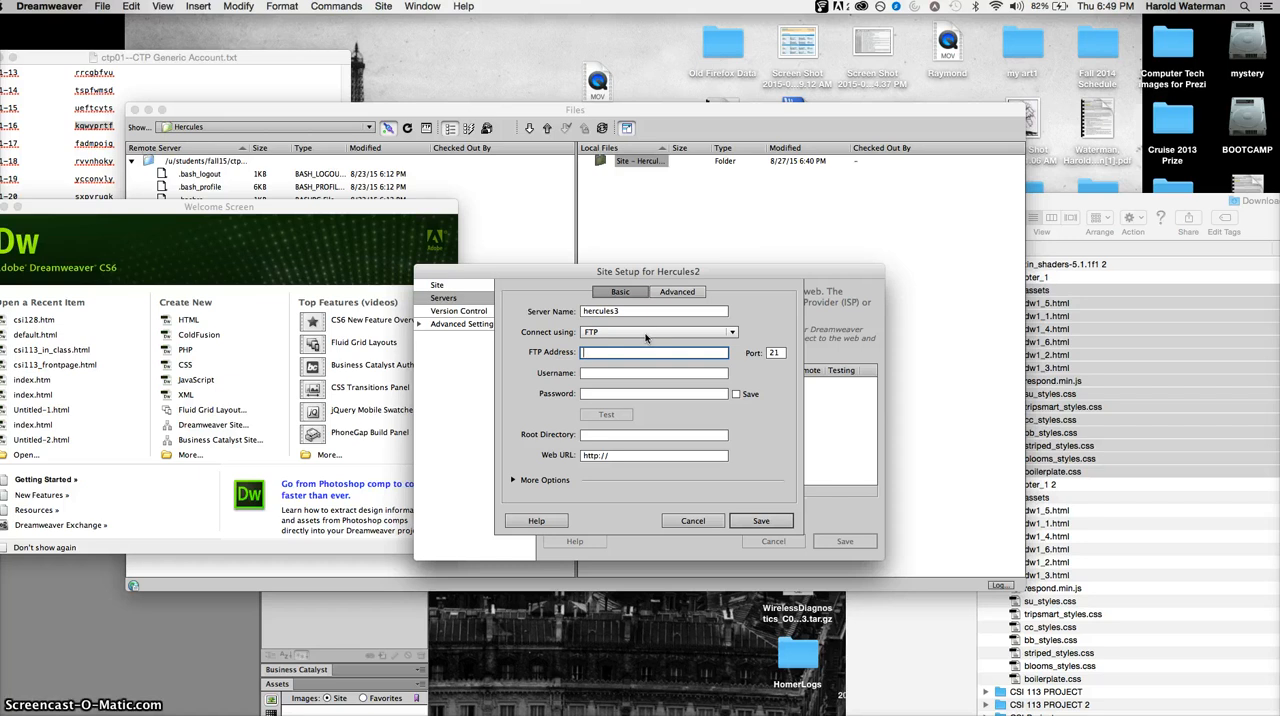
click(645, 338)
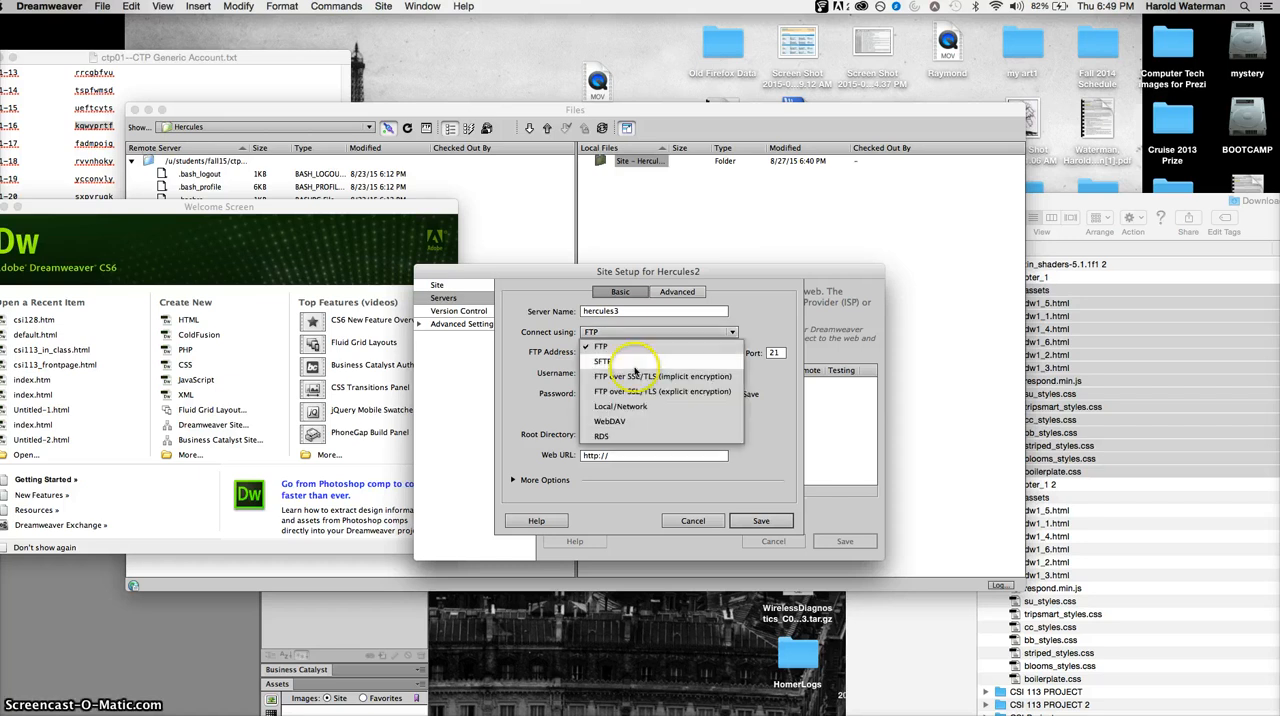
click(637, 362)
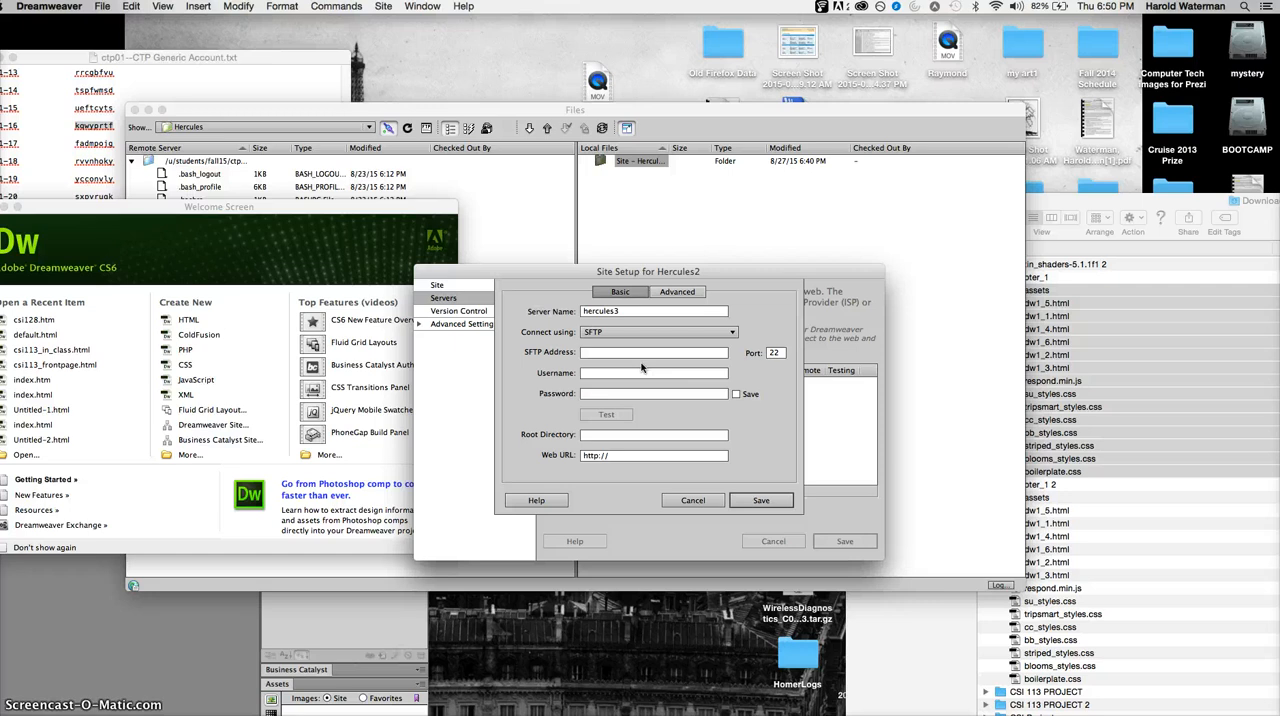
click(597, 354)
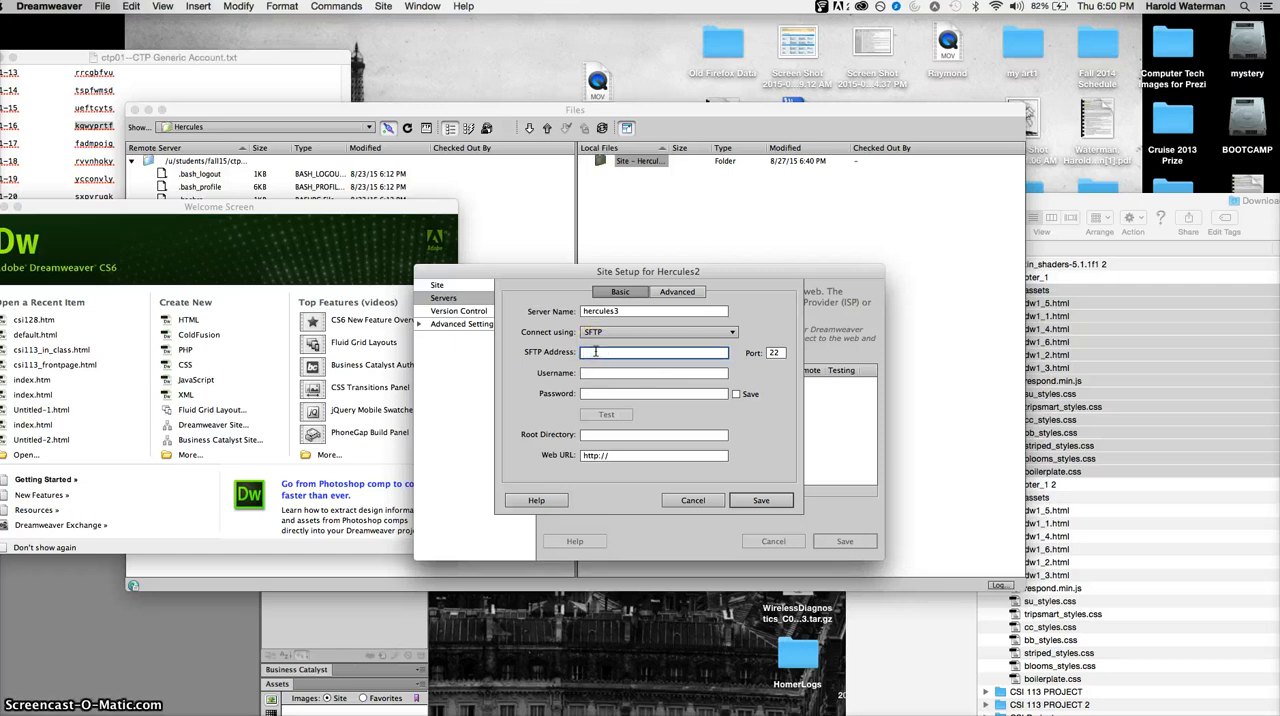
text(vac)
text(er.aacc)
text(.edu)
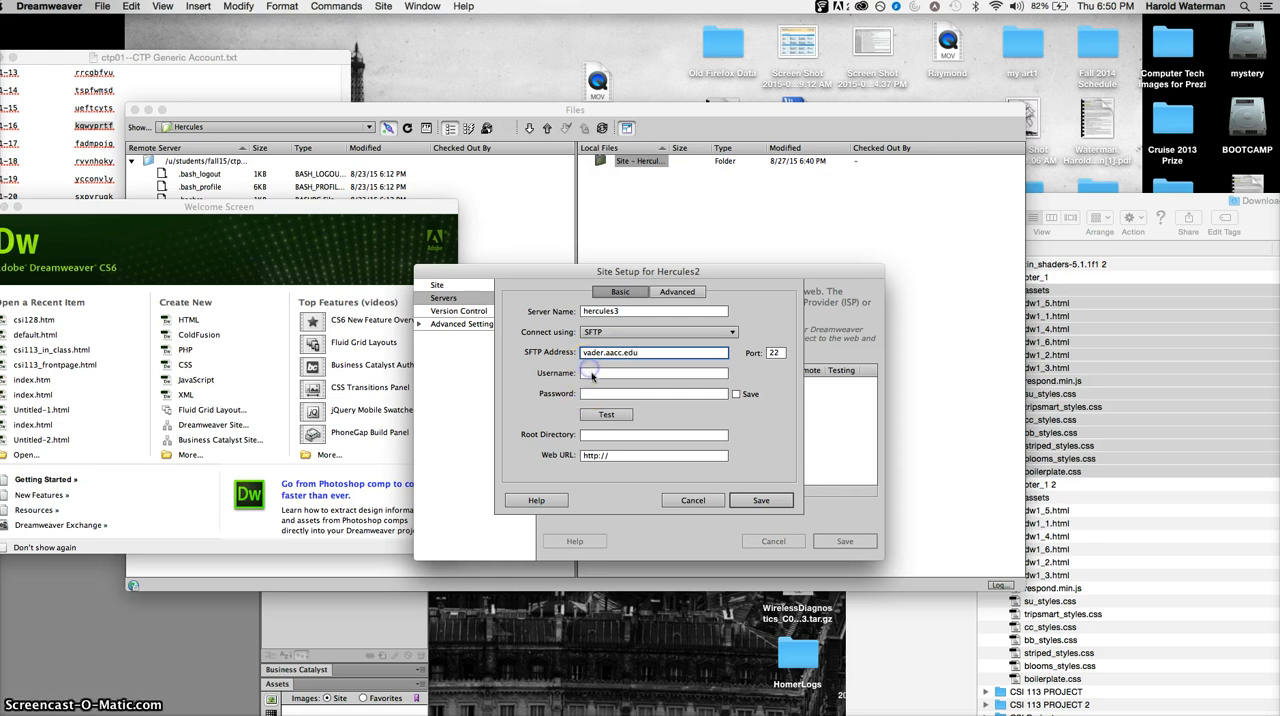
- Enter the server account's username and paste the account password into the Password field
click(592, 373)
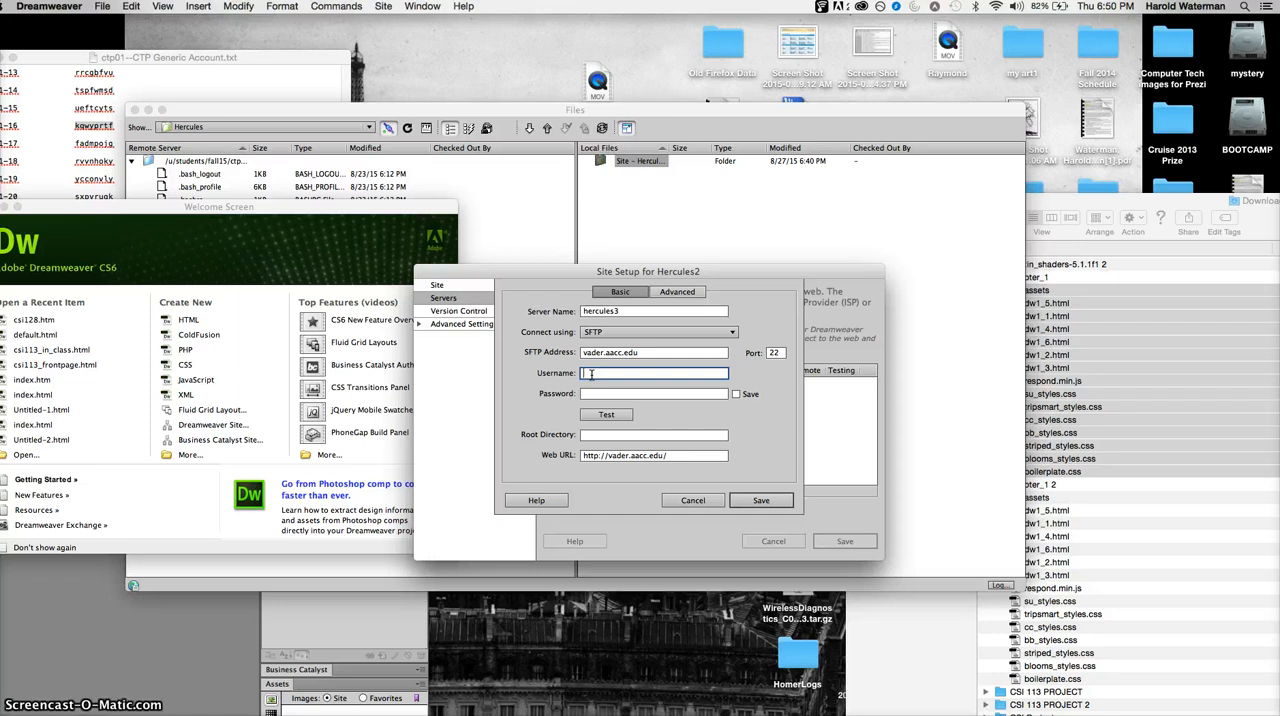
text(ctp01)
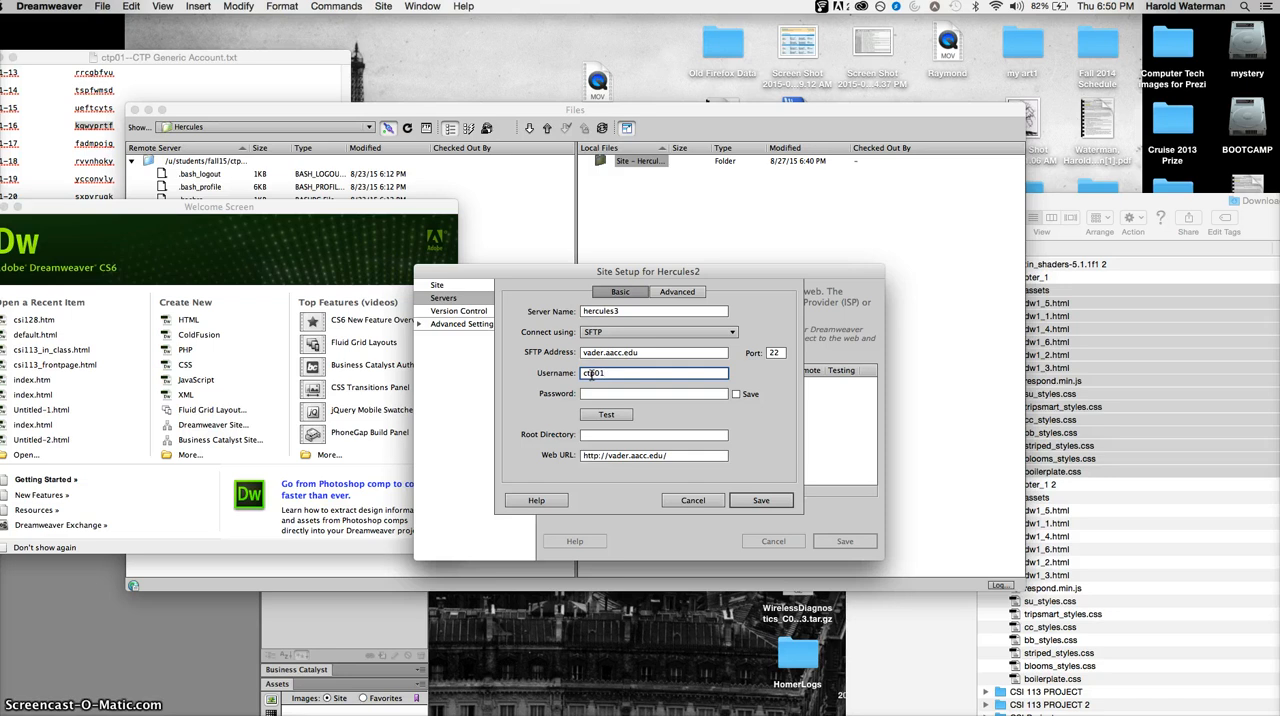
text(-)
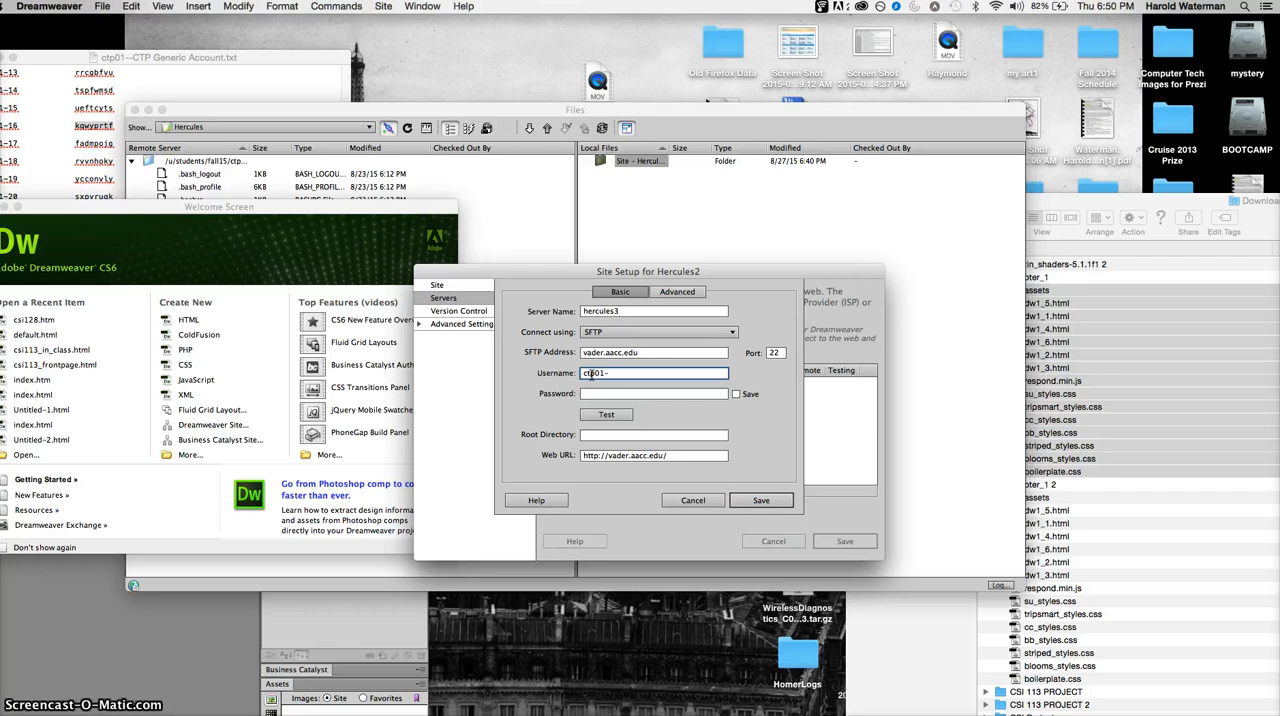
text(16)
click(602, 393)
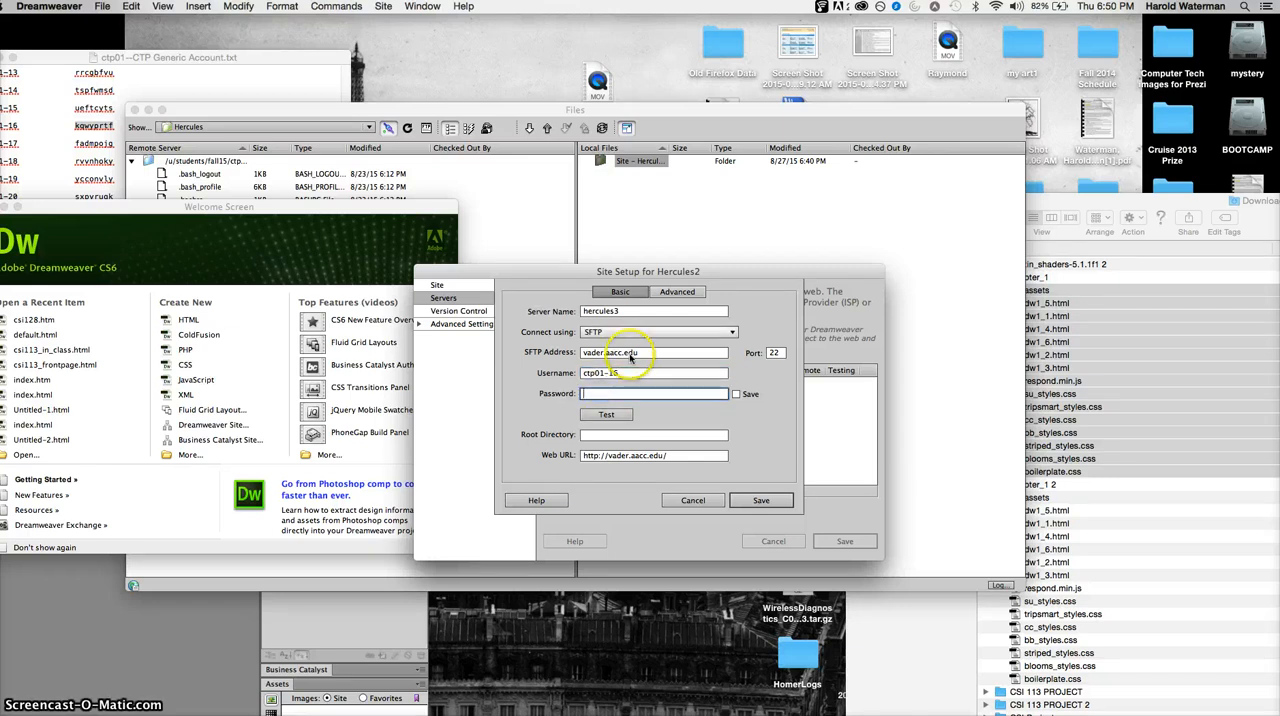
key(super+v)
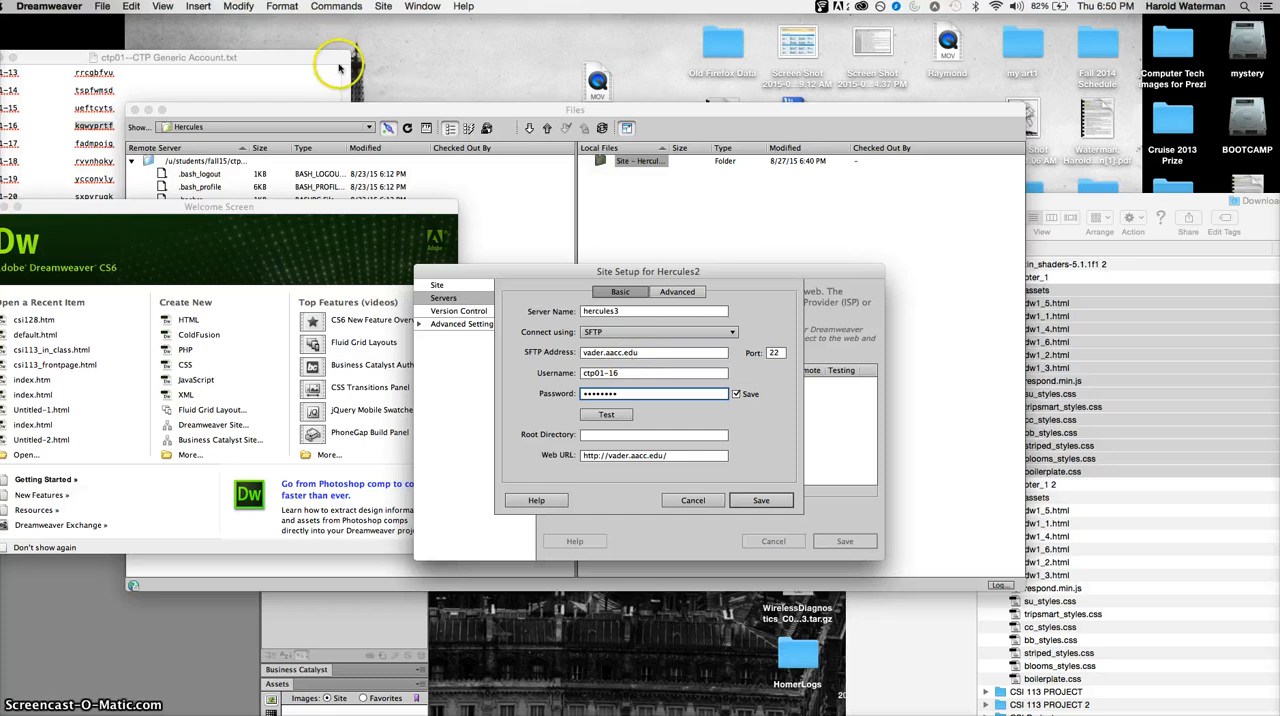
- Move the Files window clear of the account list and test the server connection
drag(364, 118, 252, 43)
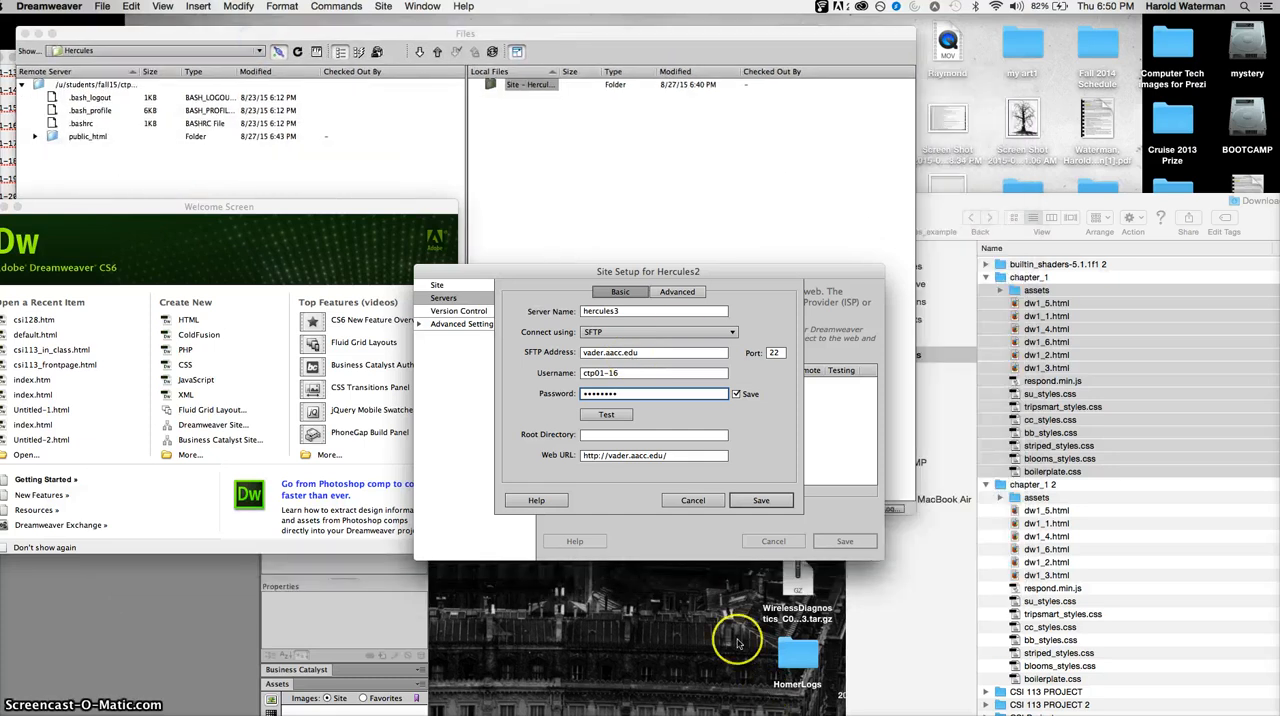
click(631, 418)
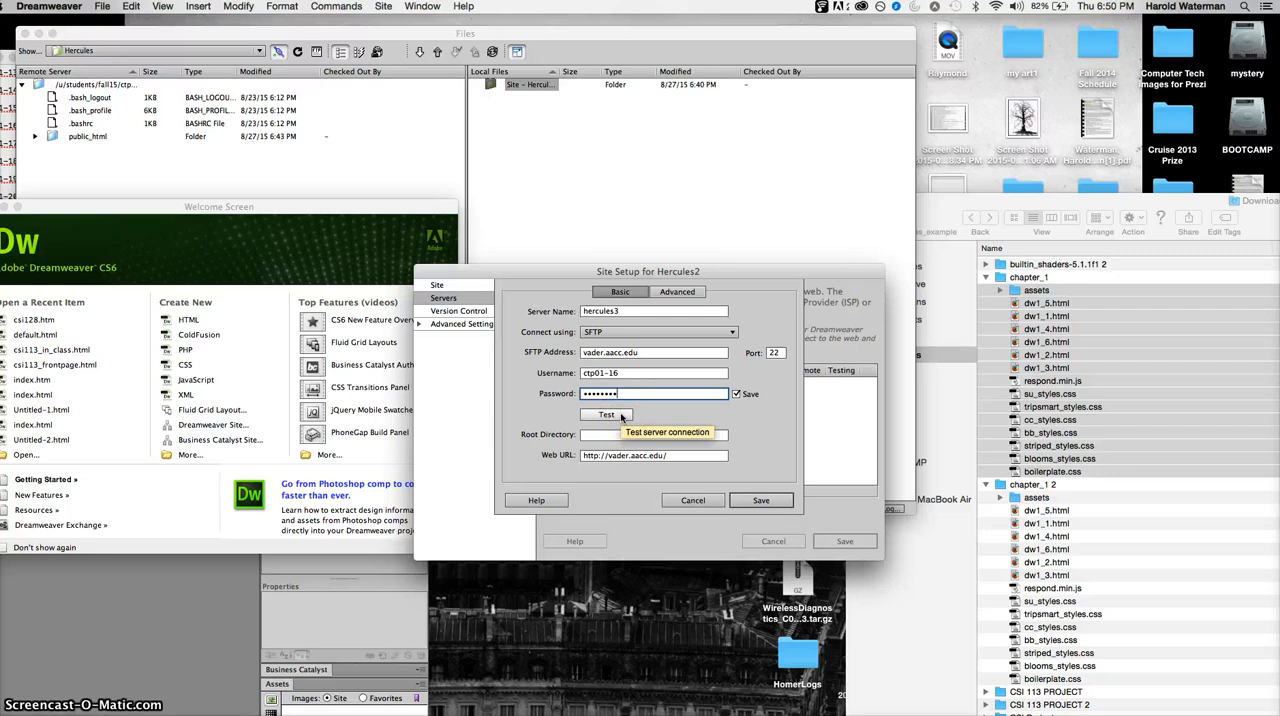
click(620, 415)
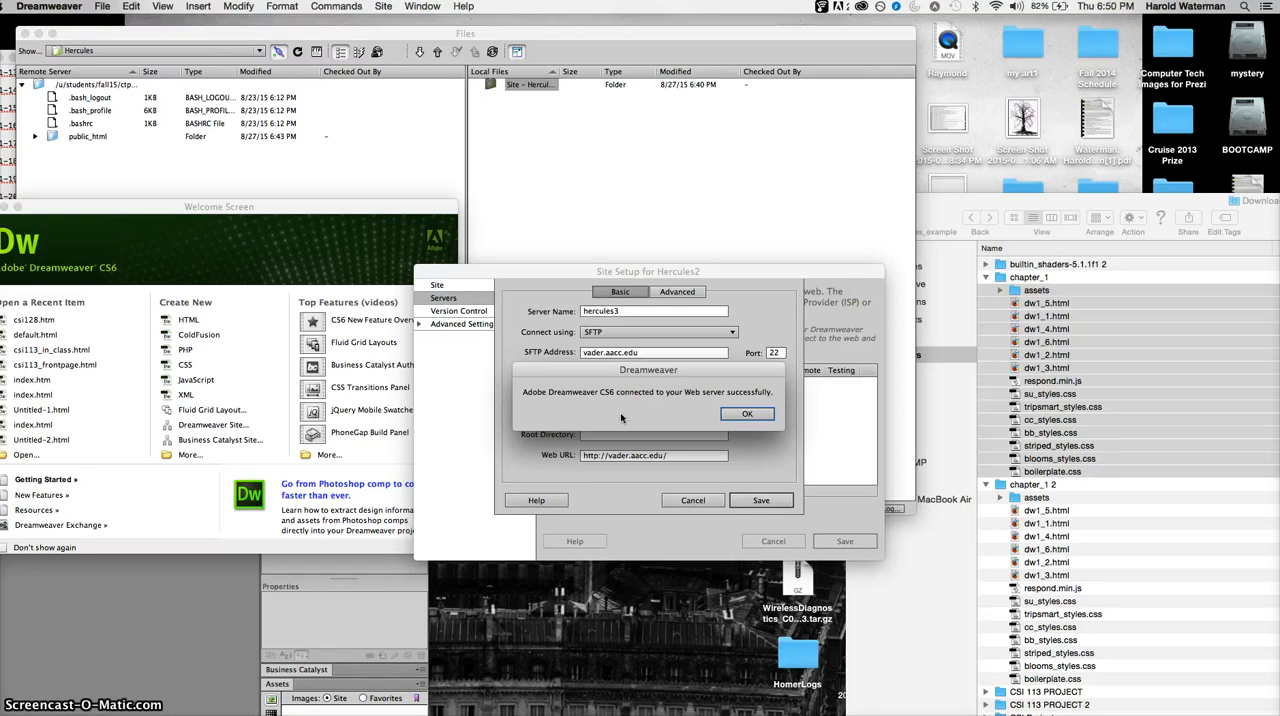
click(654, 420)
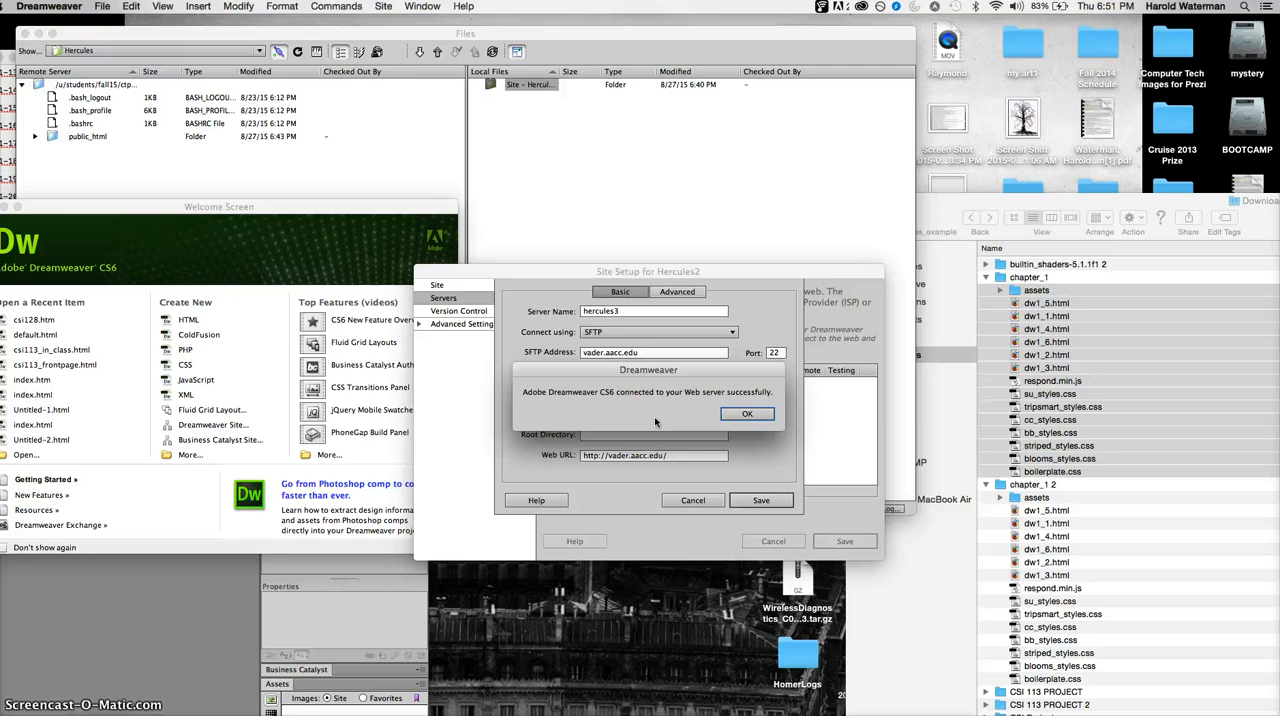
click(747, 415)
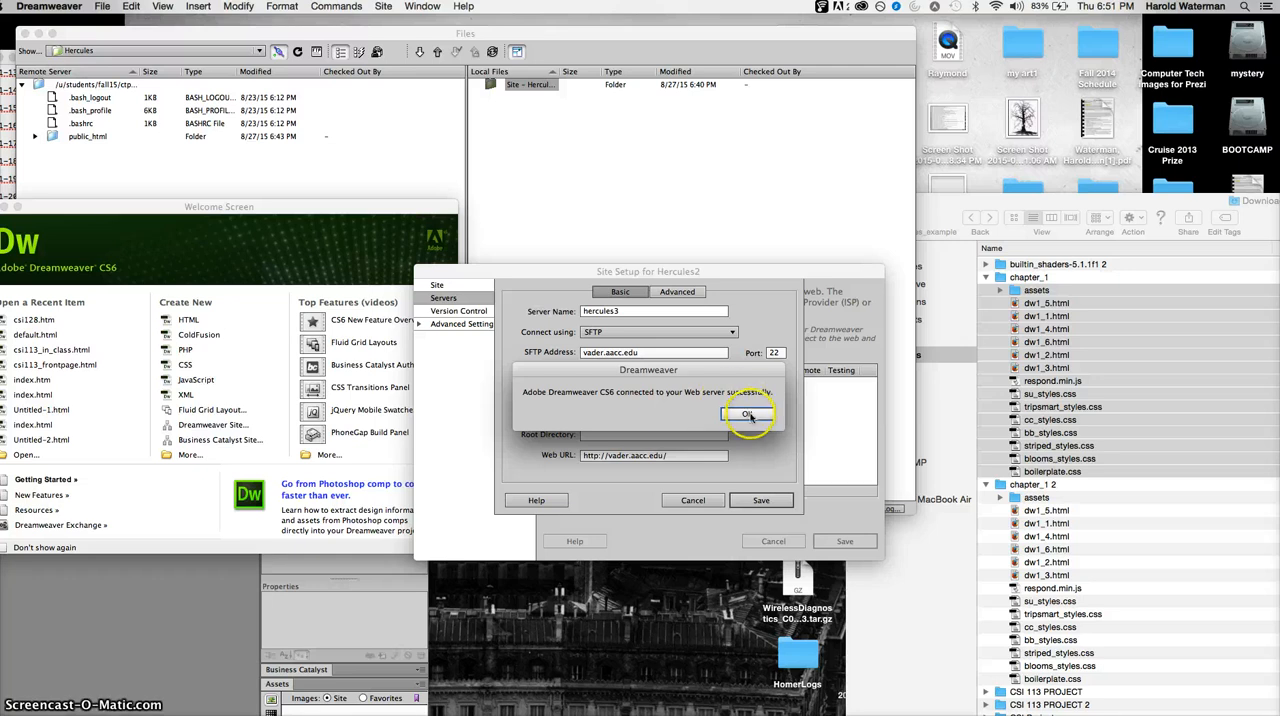
- Save the server and site settings, and connect the Hercules2 site to its remote server
click(760, 500)
click(845, 541)
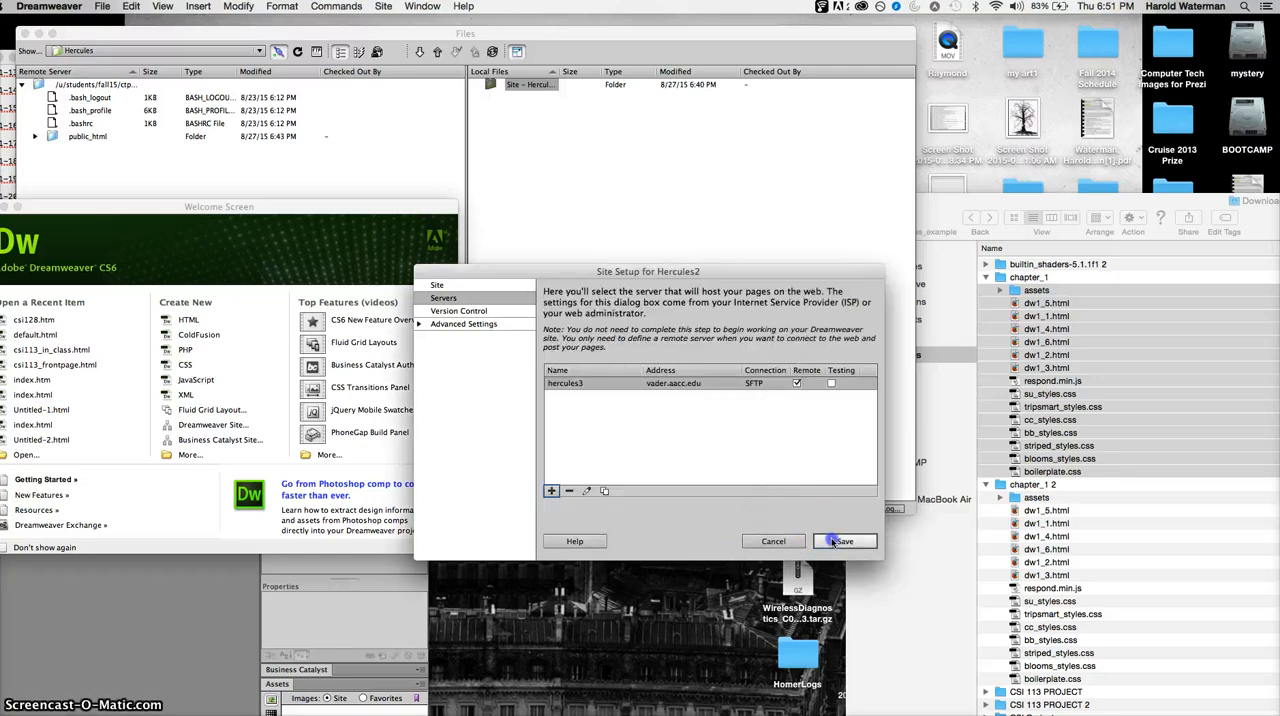
click(792, 438)
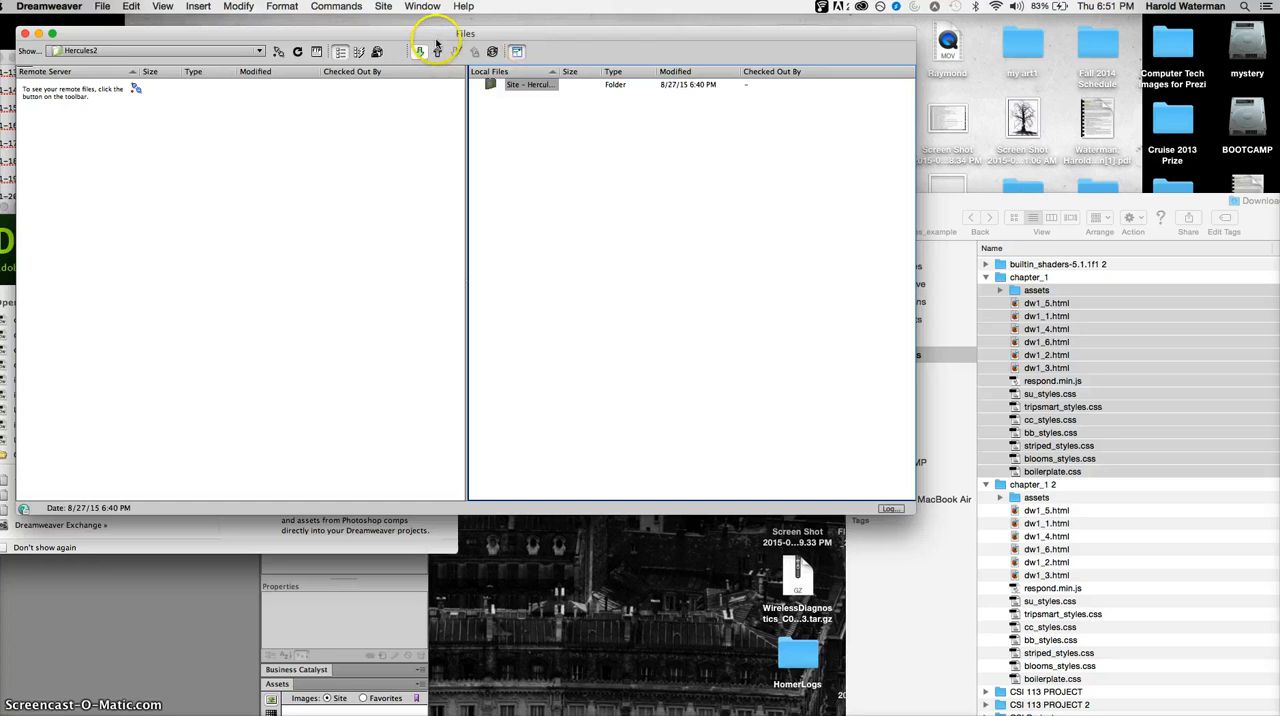
click(278, 51)
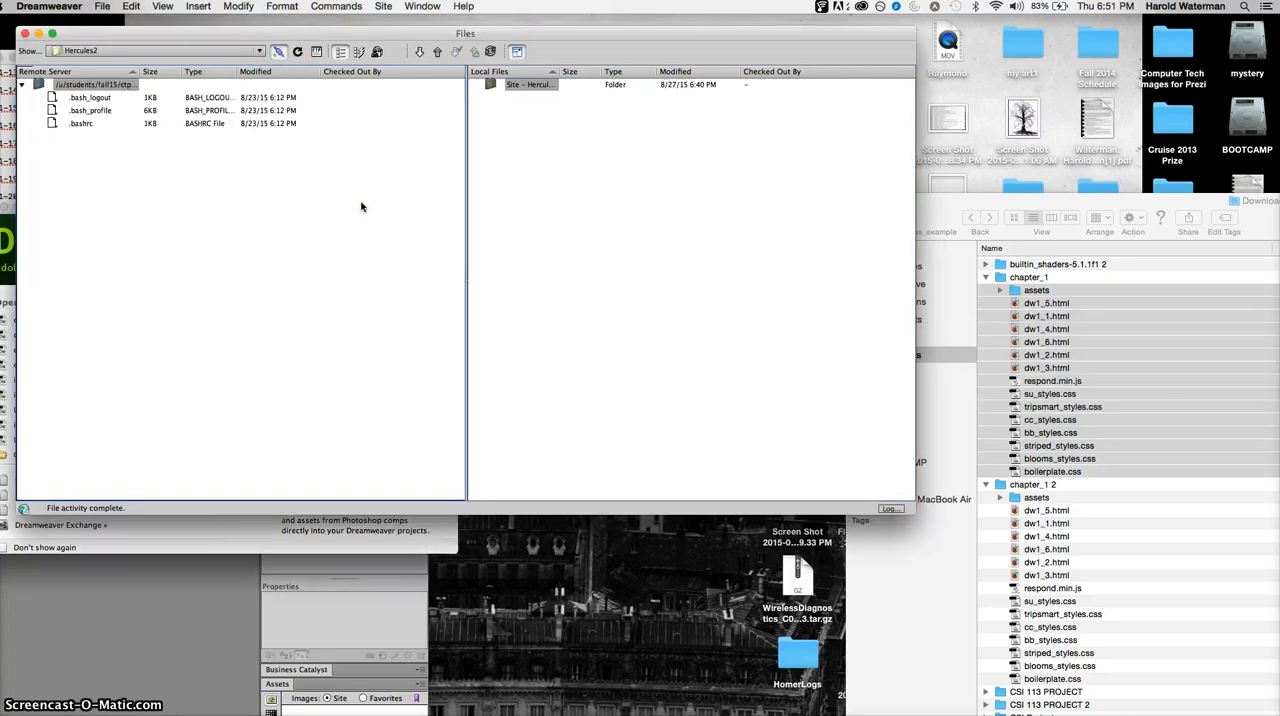
- Switch to Finder and move the selected chapter_1 files and assets folder from Downloads into Web_folder on the desktop
drag(508, 34, 522, 268)
click(976, 196)
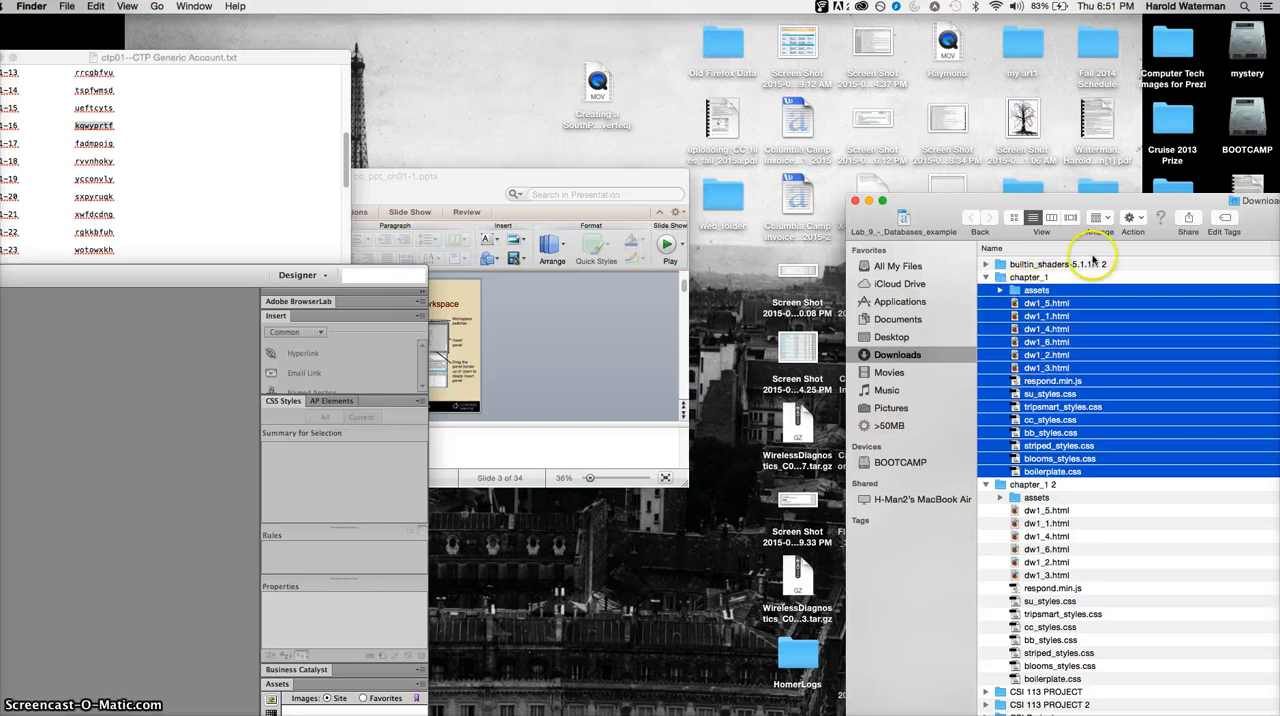
drag(910, 224, 733, 200)
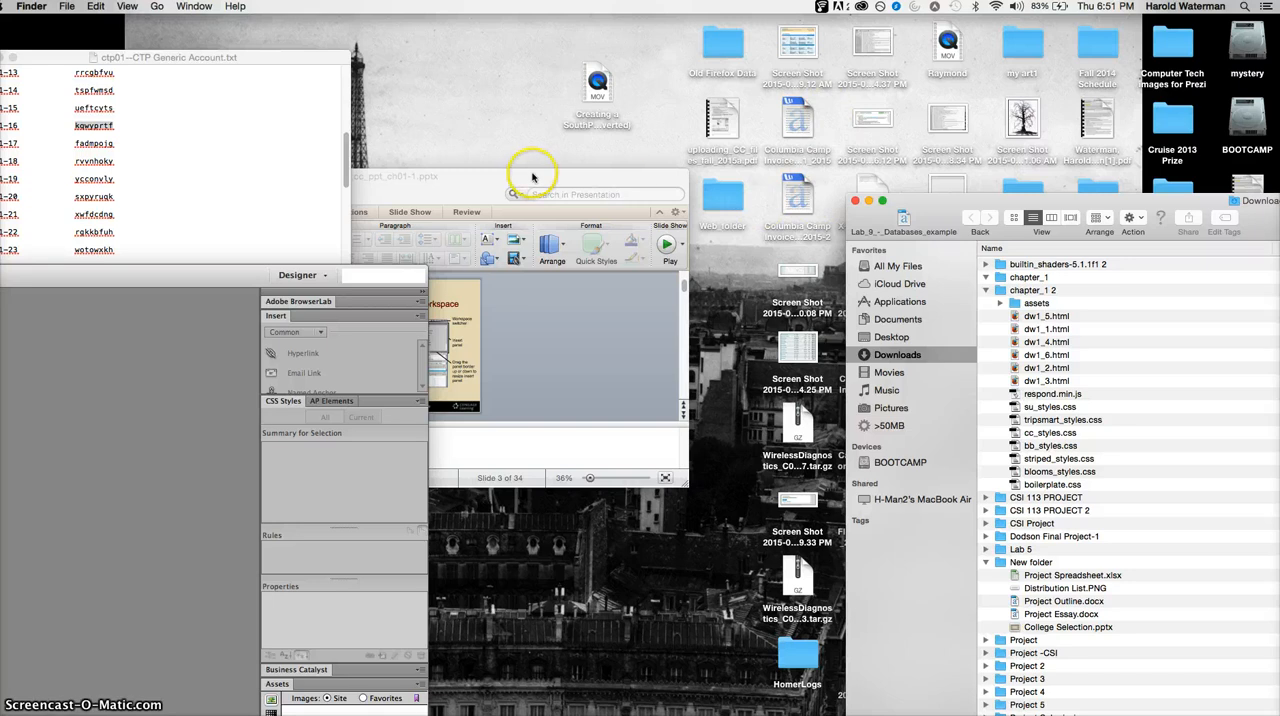
- Move the PowerPoint window aside, switch back to Dreamweaver and reposition the Files window so both file lists are in view
drag(533, 177, 733, 144)
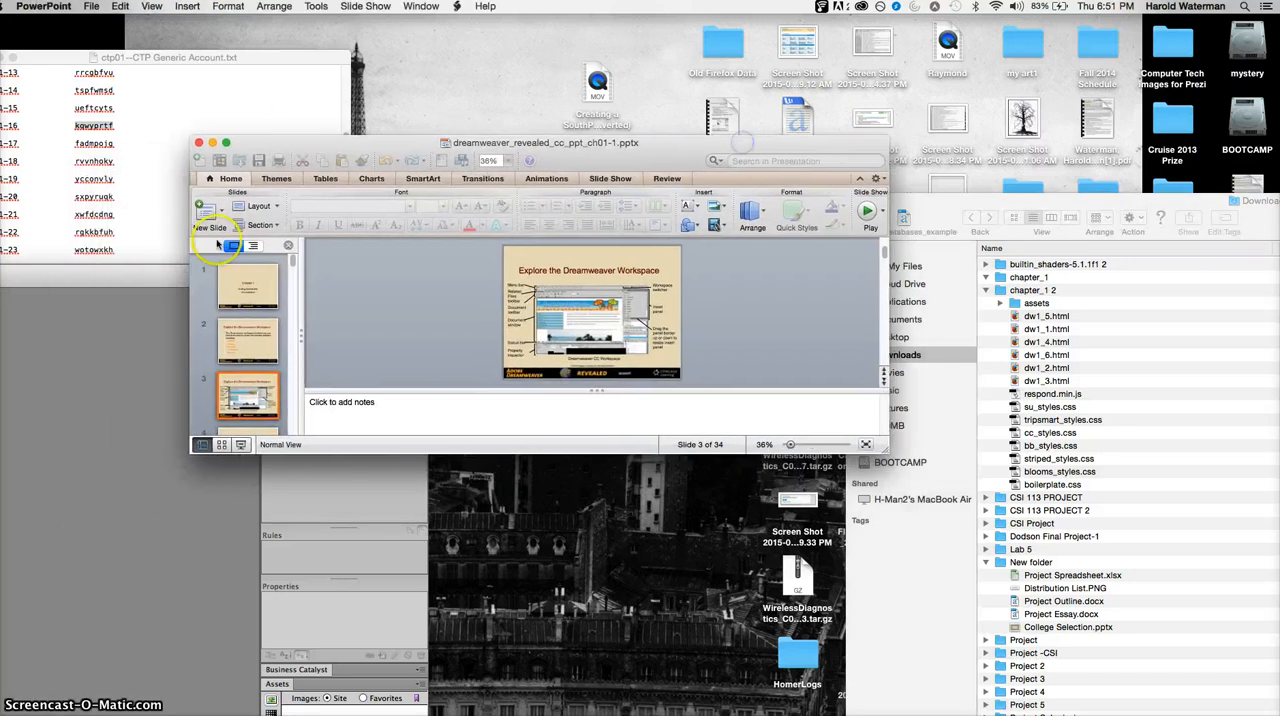
click(103, 284)
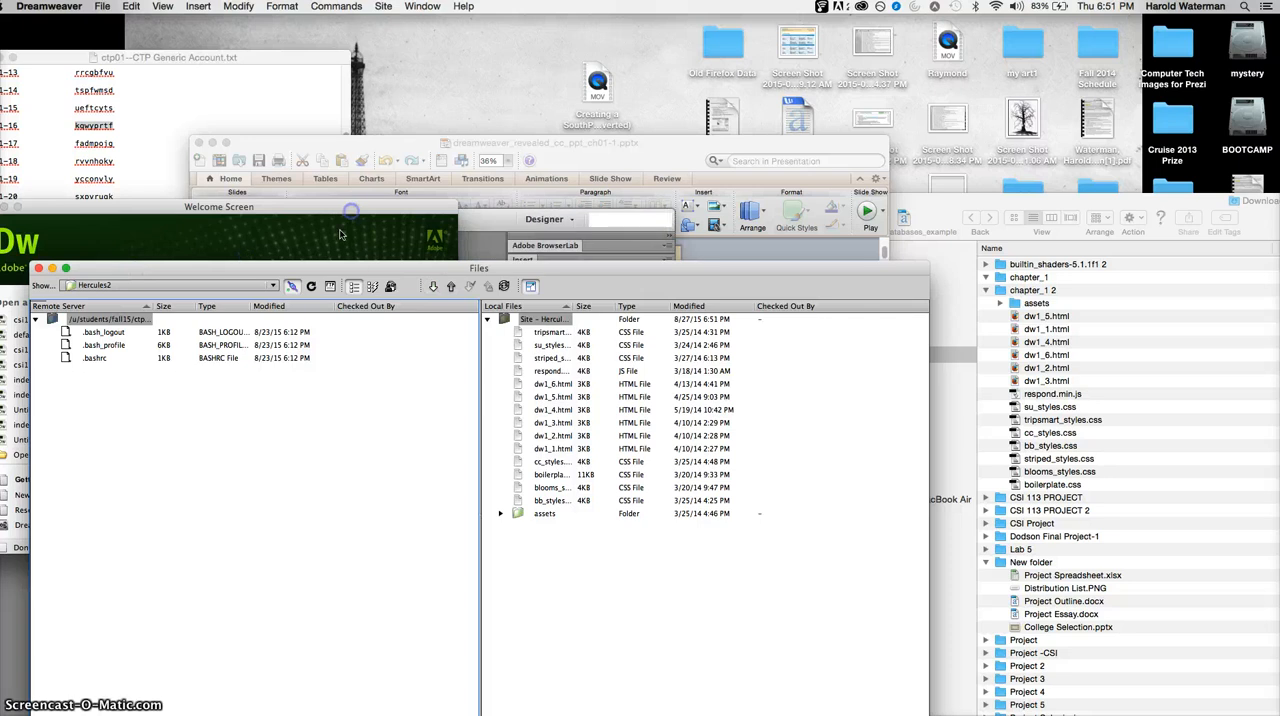
drag(364, 268, 501, 259)
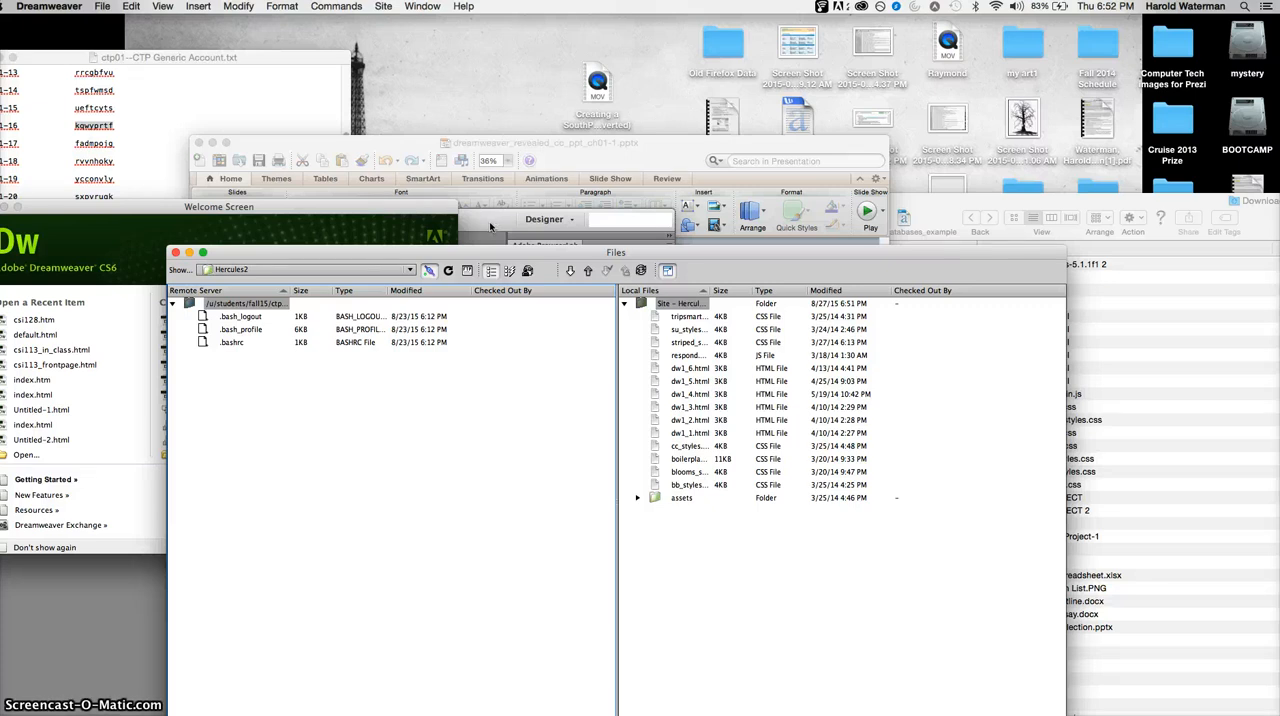
click(690, 368)
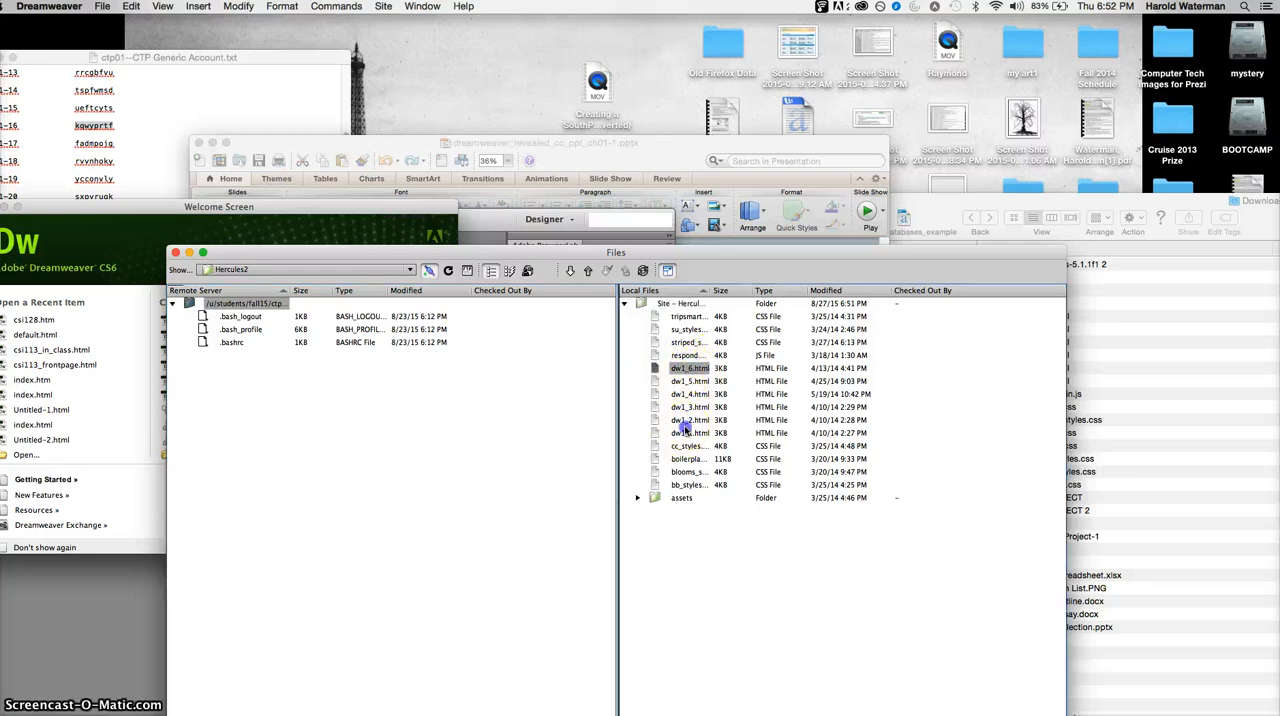
click(686, 432)
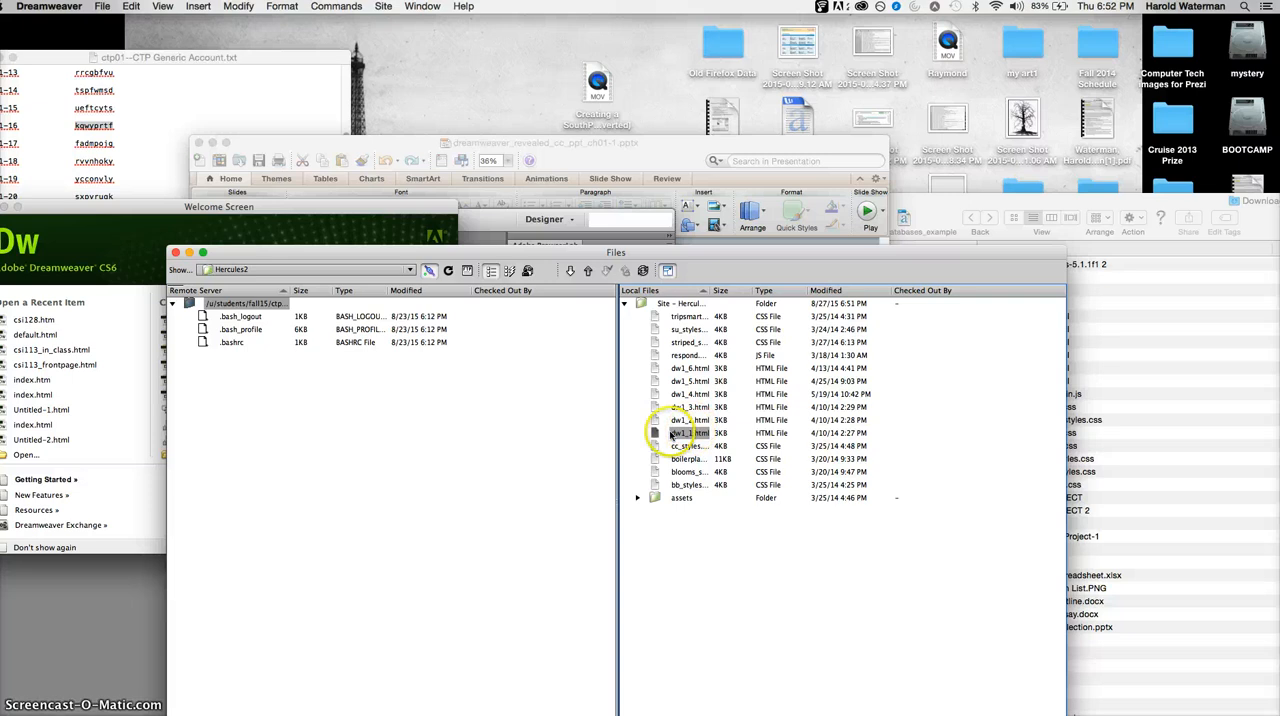
click(660, 498)
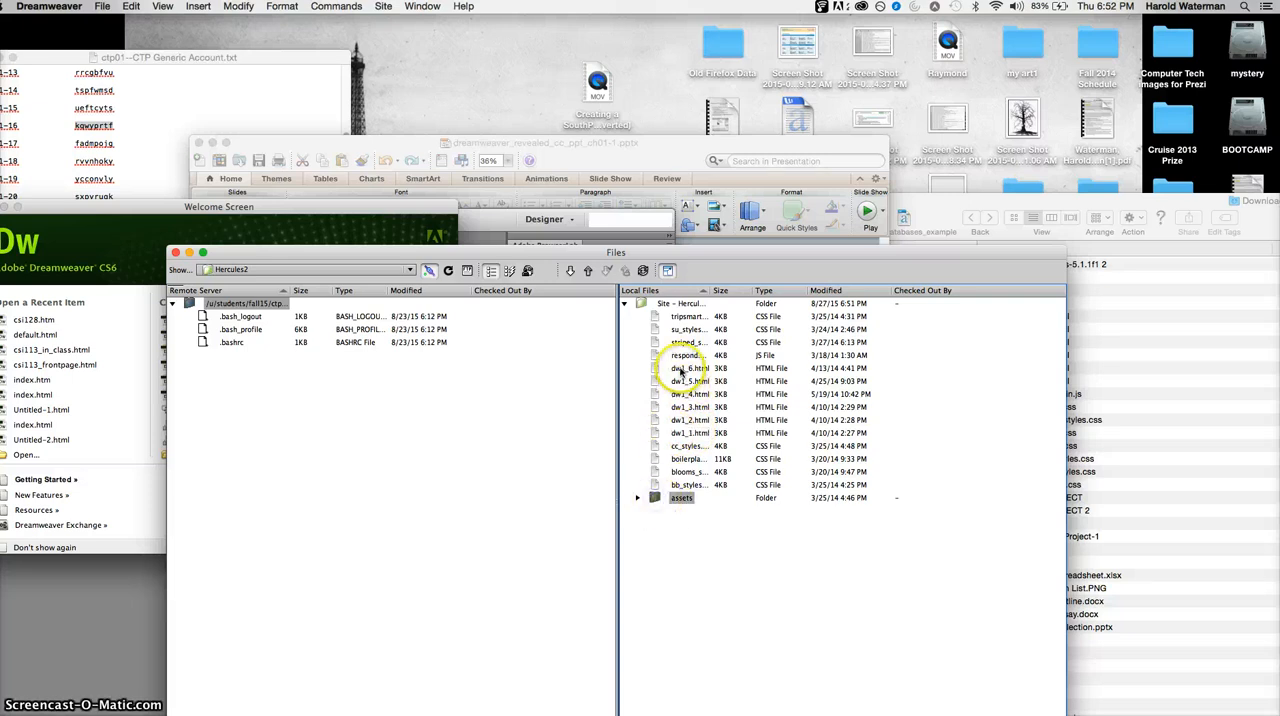
- Upload all local site files and the assets folder to the remote server with dependent files included, and move the Files window up
click(684, 316)
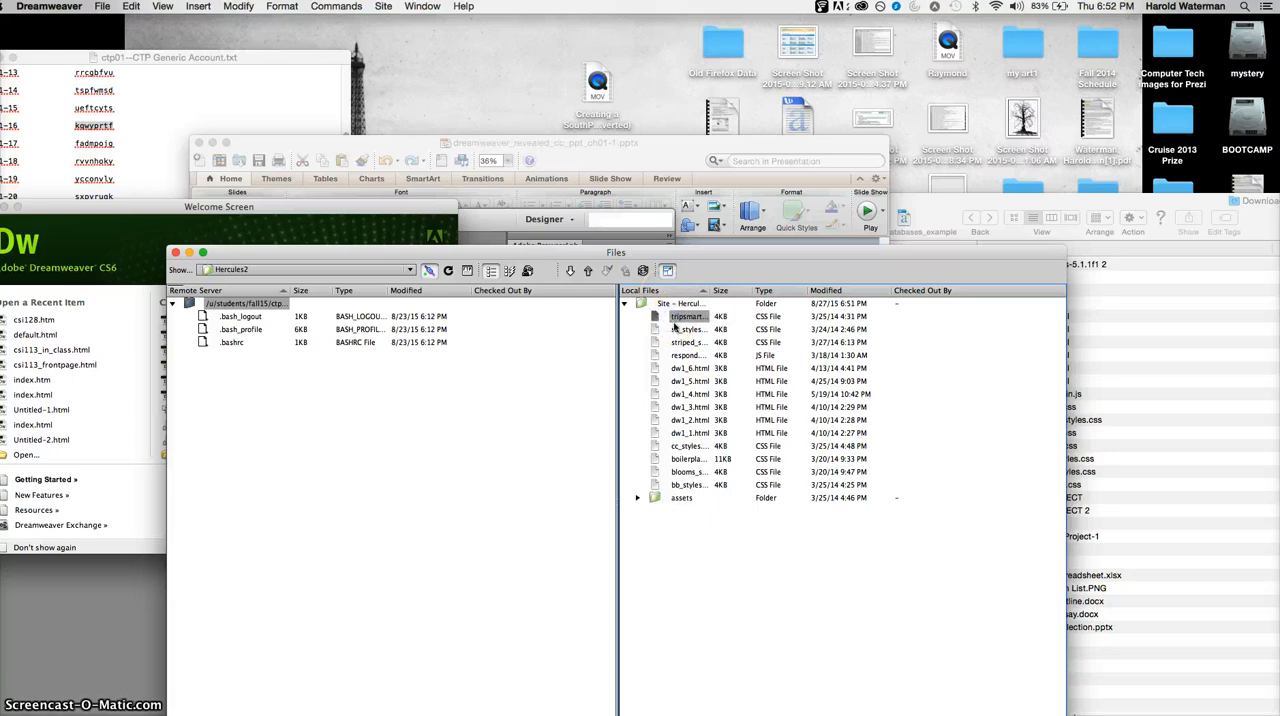
shift+click(685, 357)
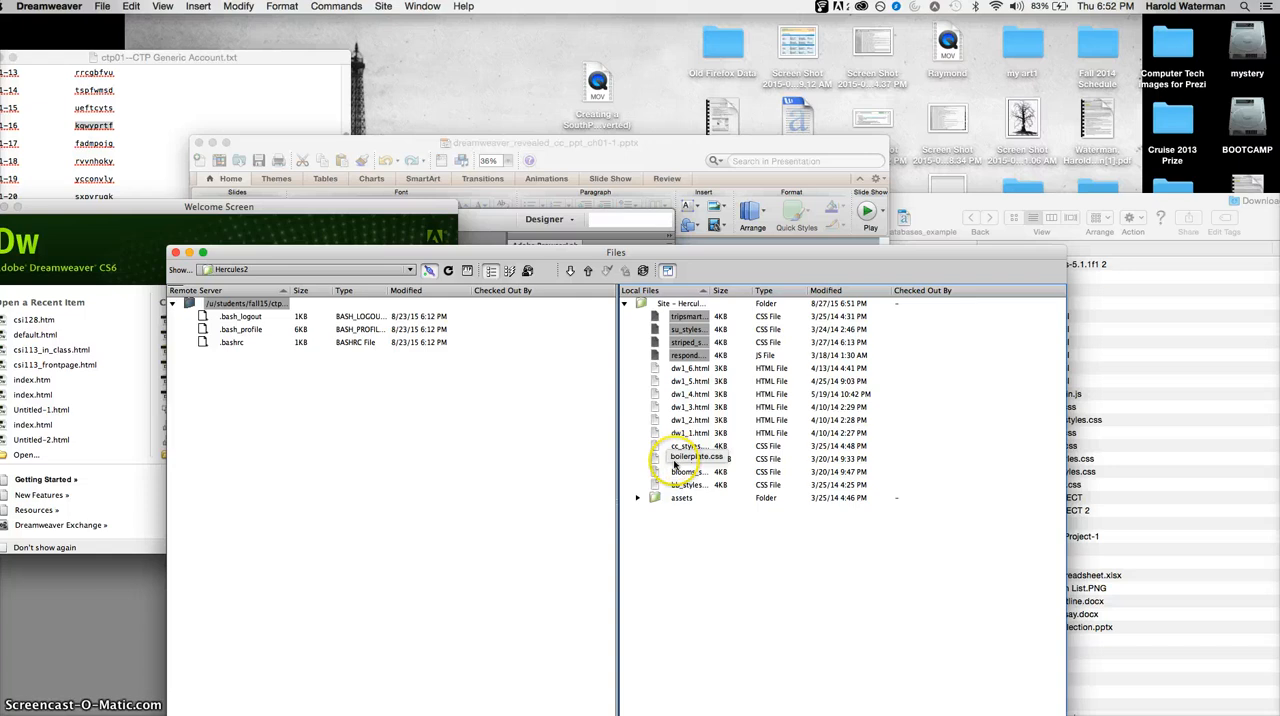
shift+click(672, 498)
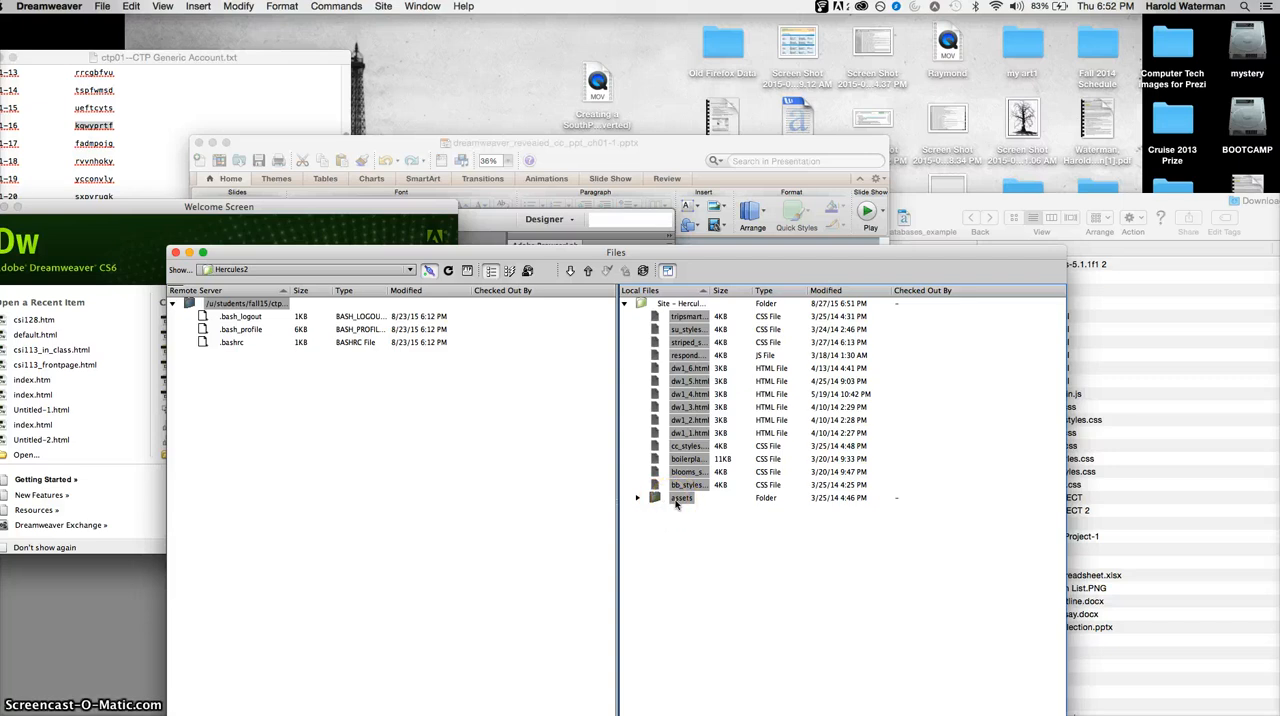
drag(676, 505, 604, 315)
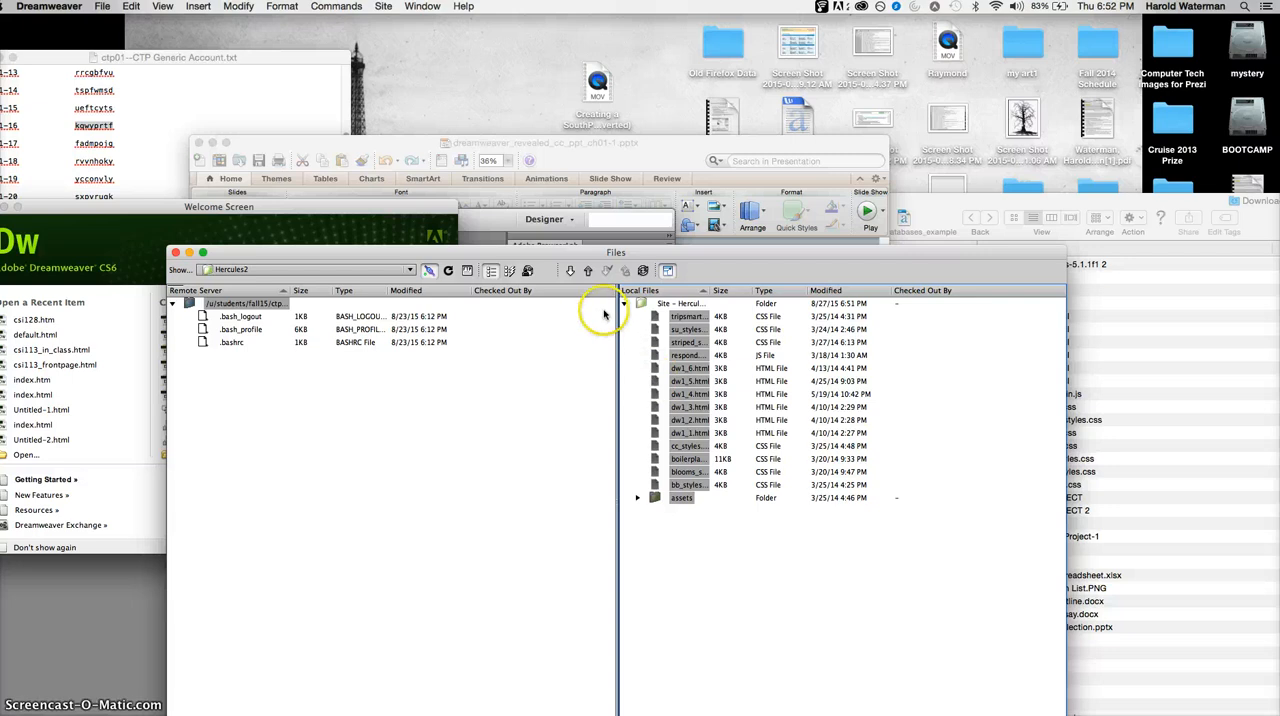
click(590, 272)
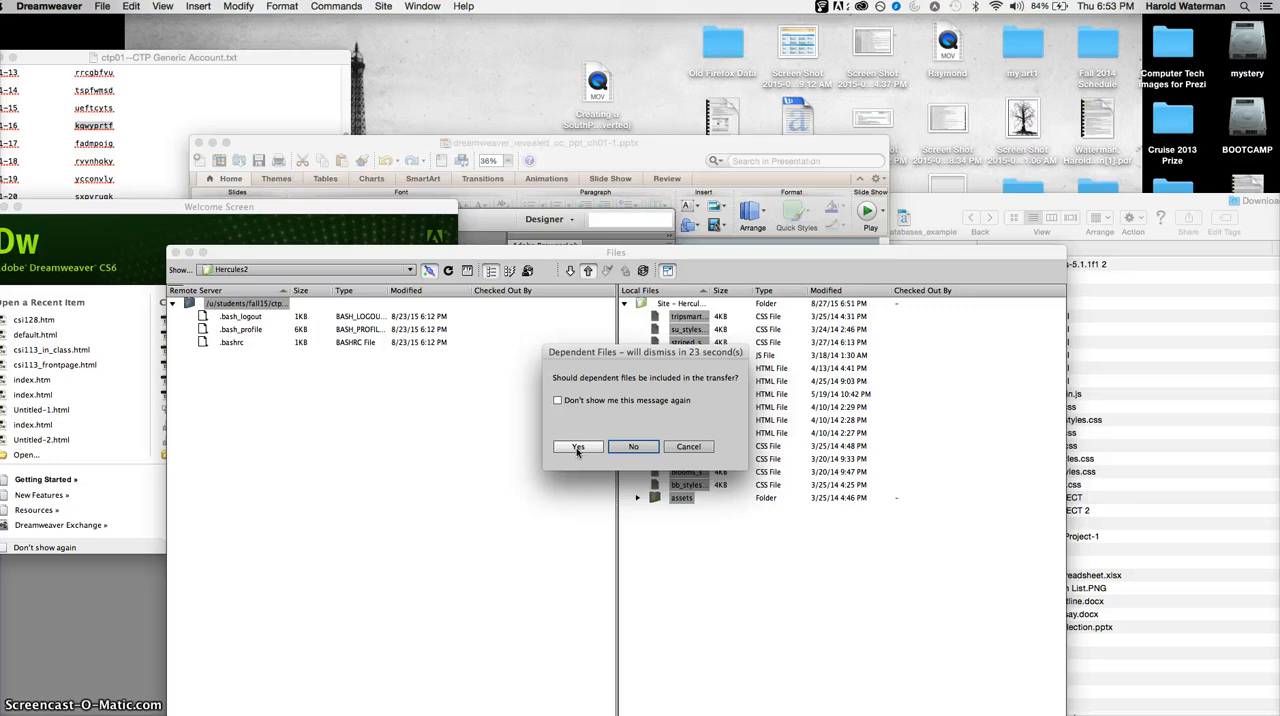
click(577, 447)
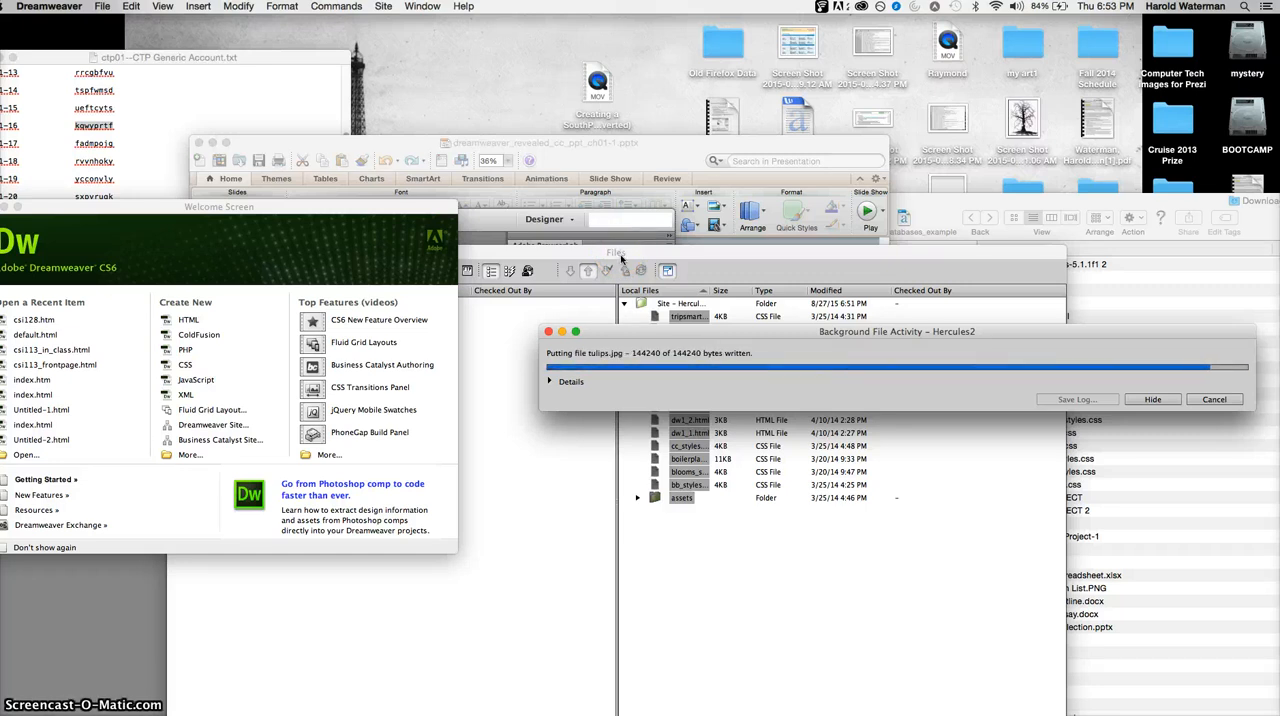
drag(620, 257, 631, 184)
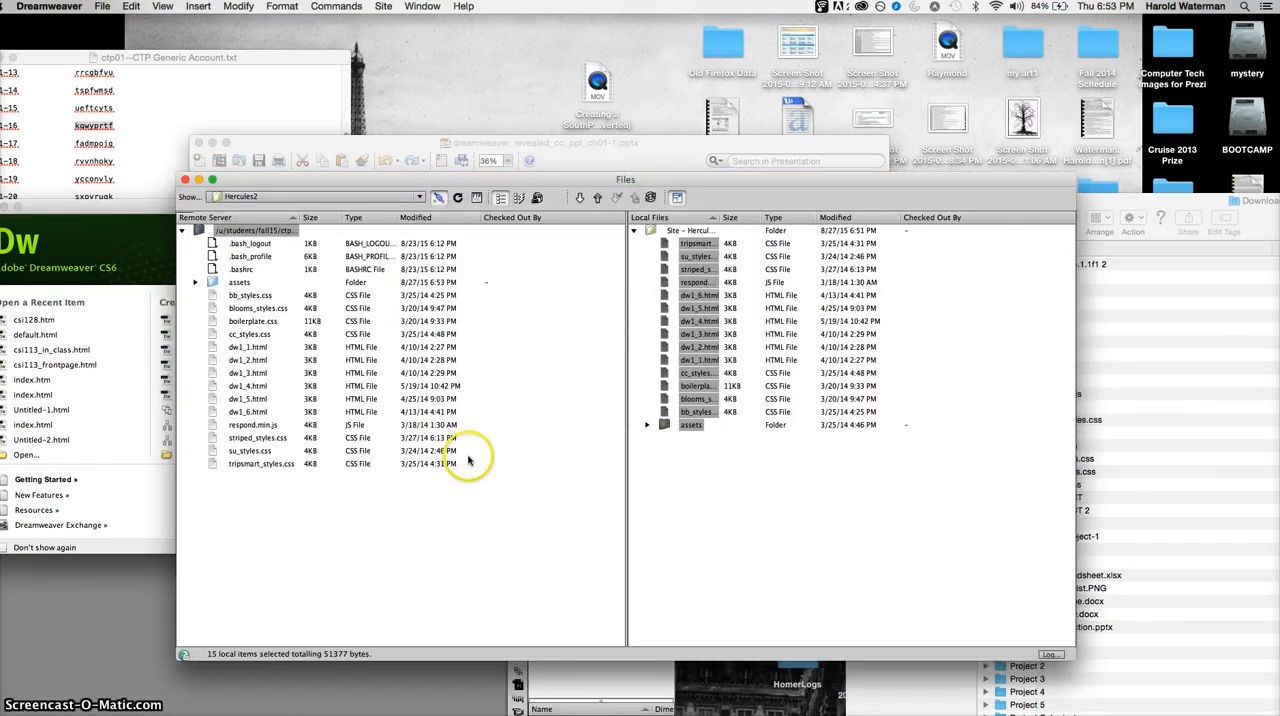
- Create a folder named public_html at the root of the remote server
right_click(268, 505)
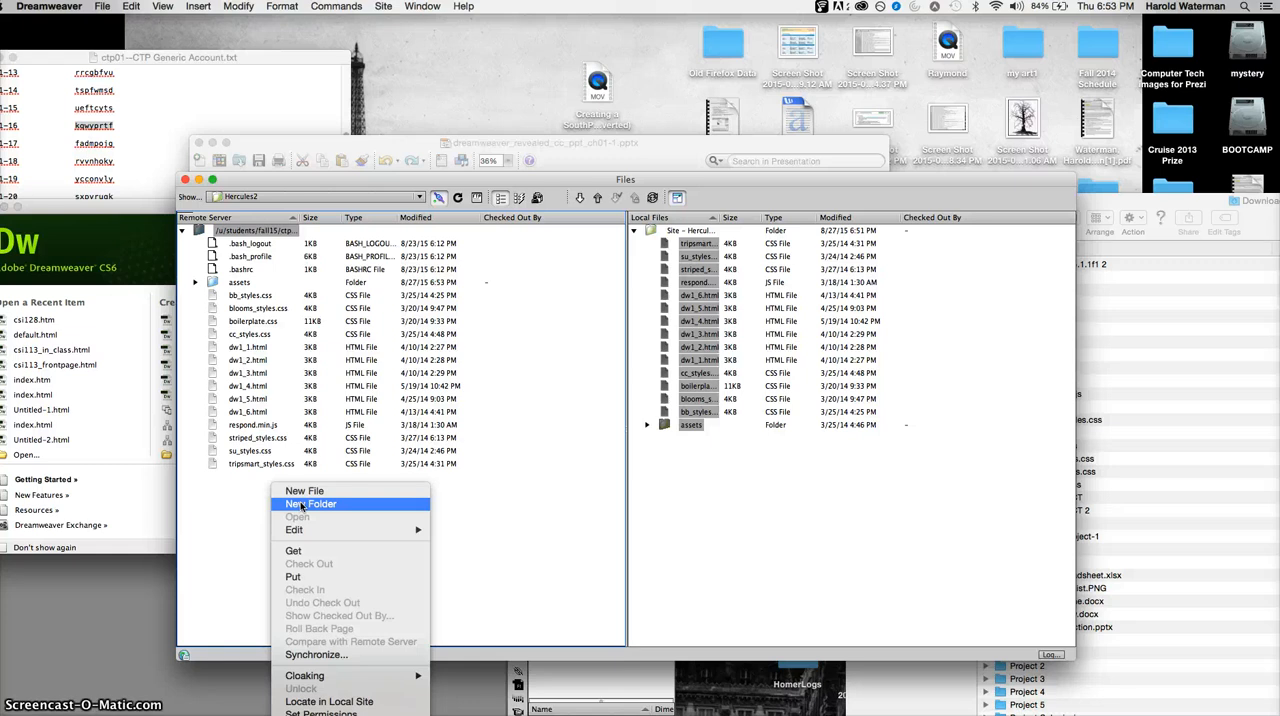
click(300, 505)
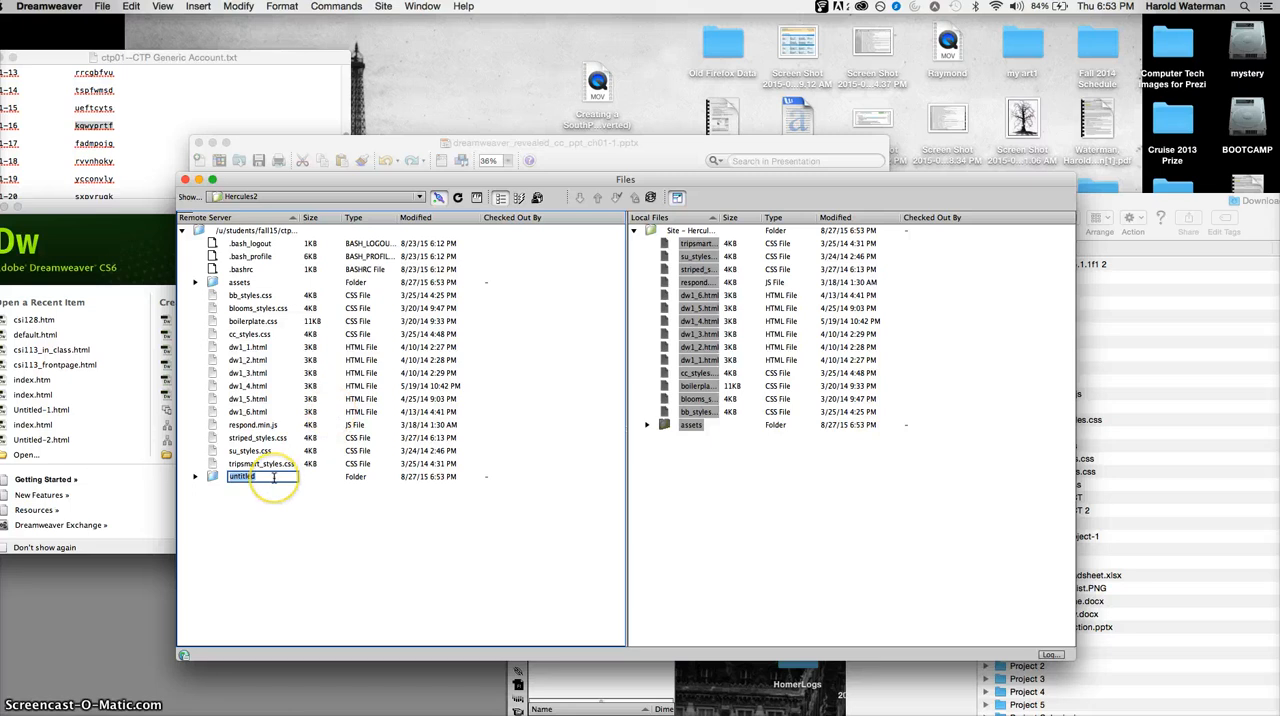
text(publi)
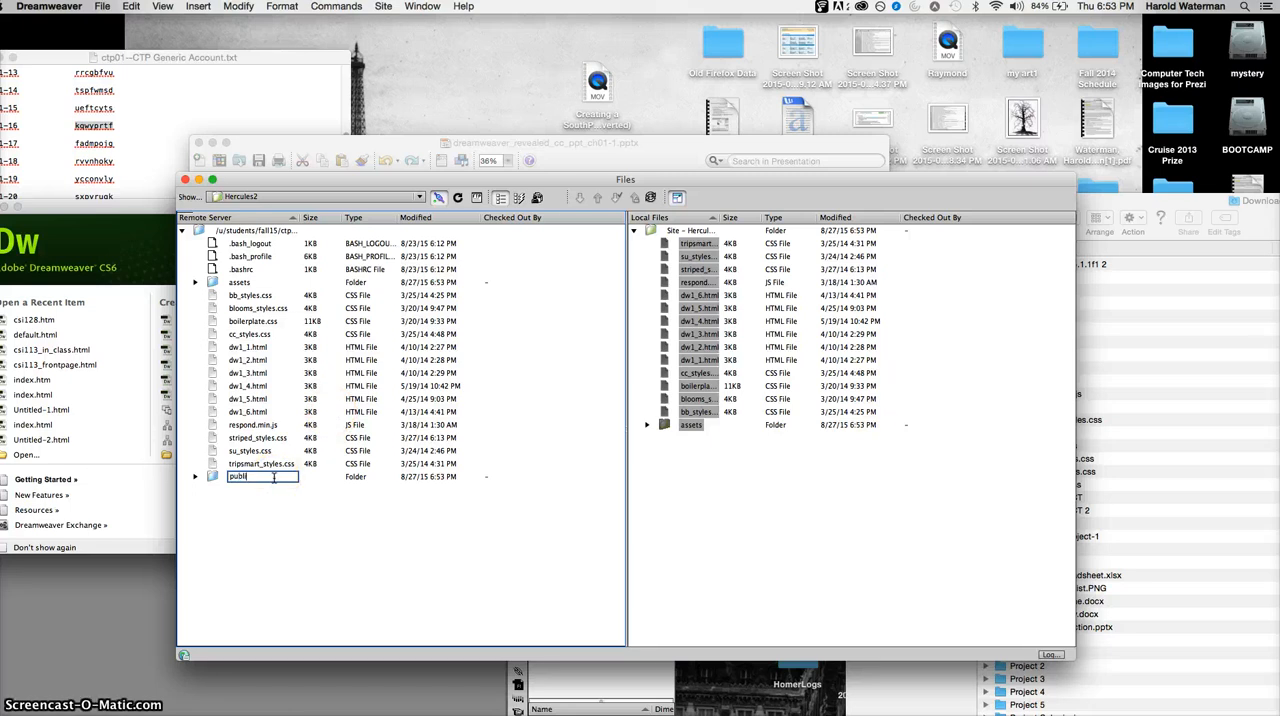
text(c_html)
key(Return)
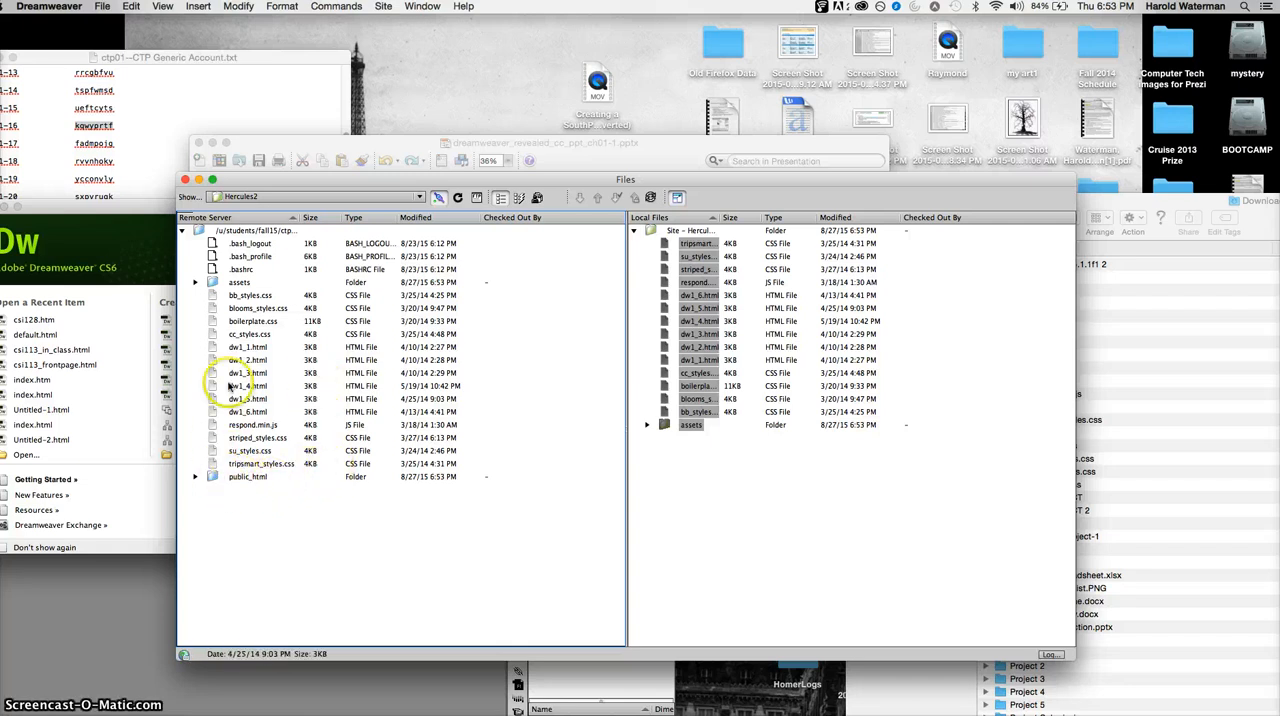
- Create a folder named lab_1 at the root of the remote server
click(238, 347)
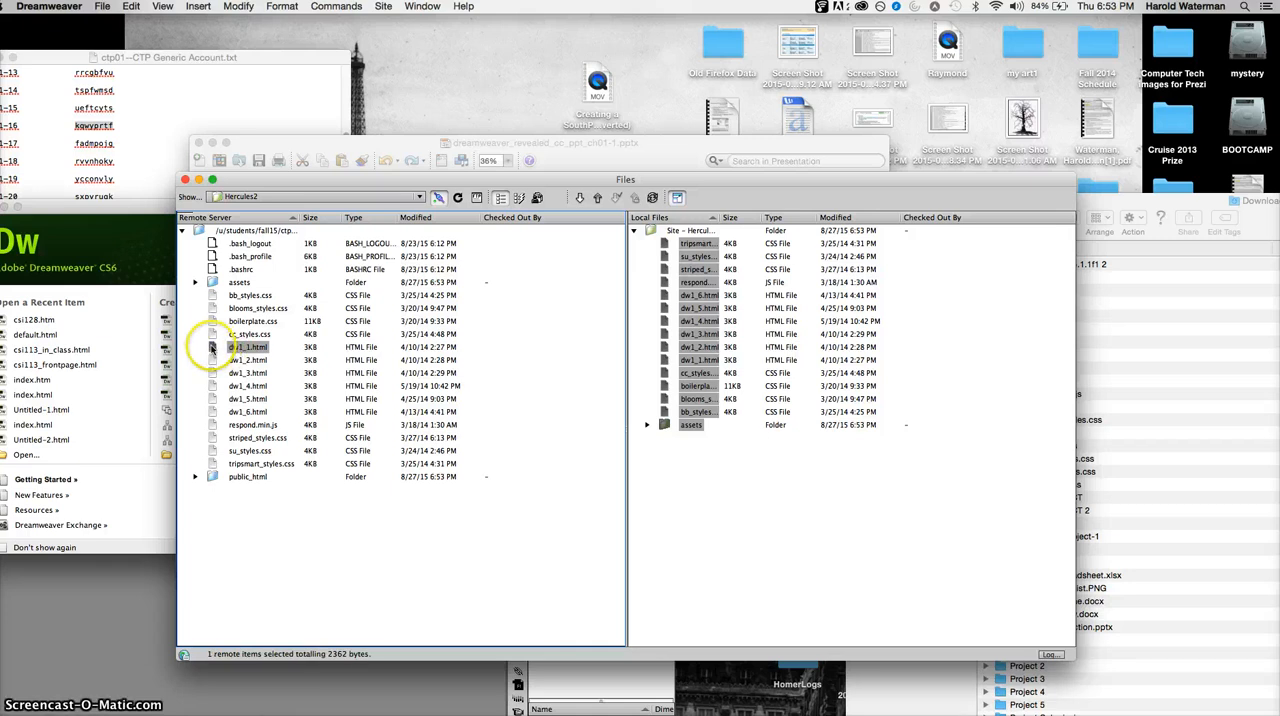
click(212, 477)
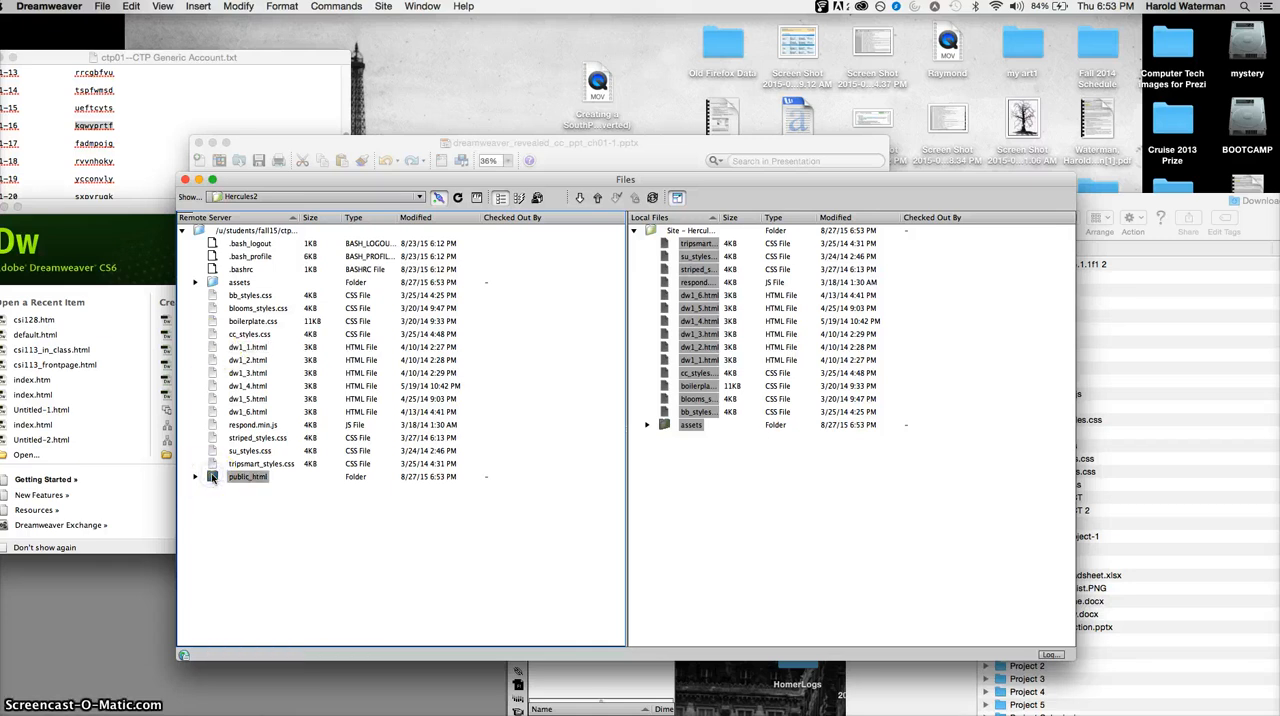
click(248, 545)
right_click(248, 541)
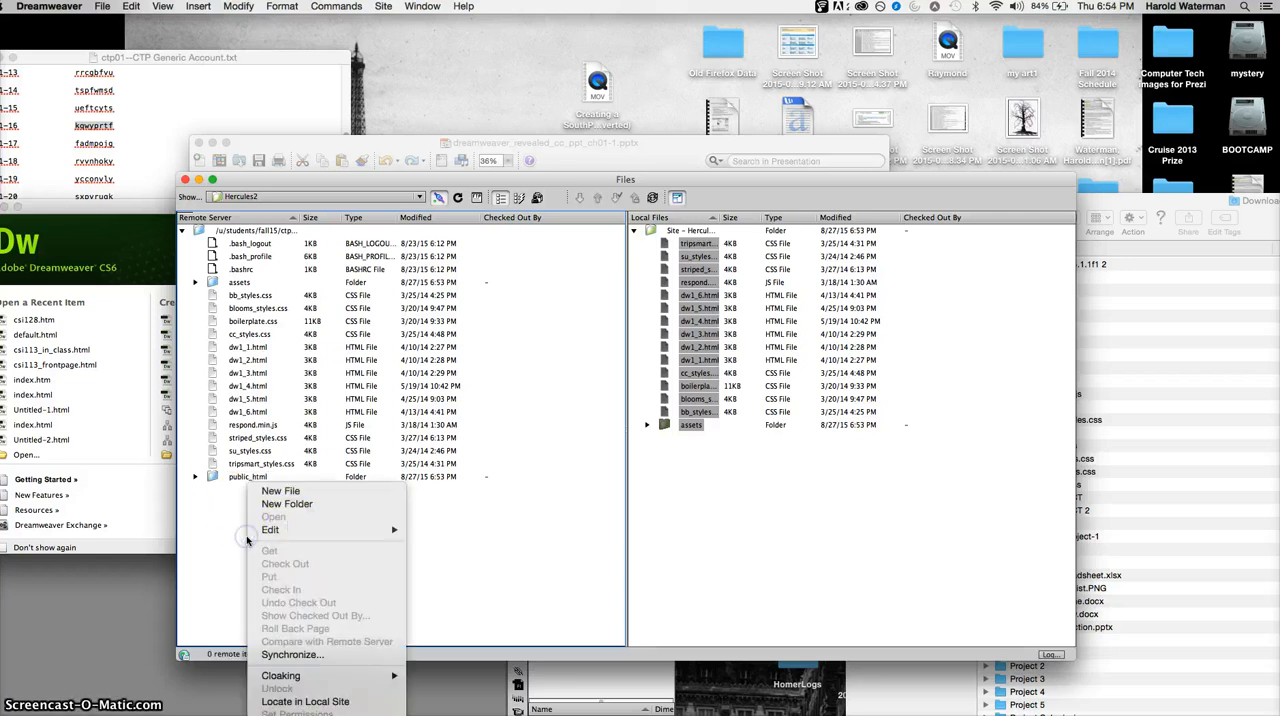
click(287, 503)
key(BackSpace)
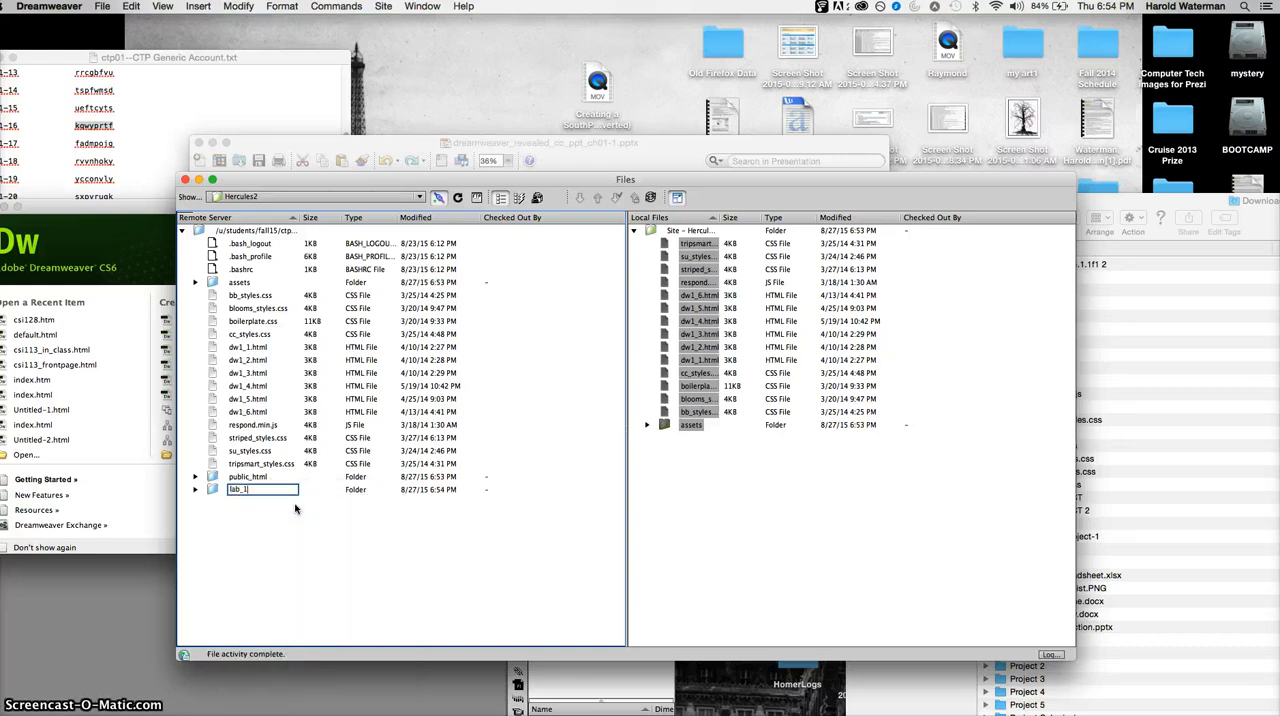
key(Return)
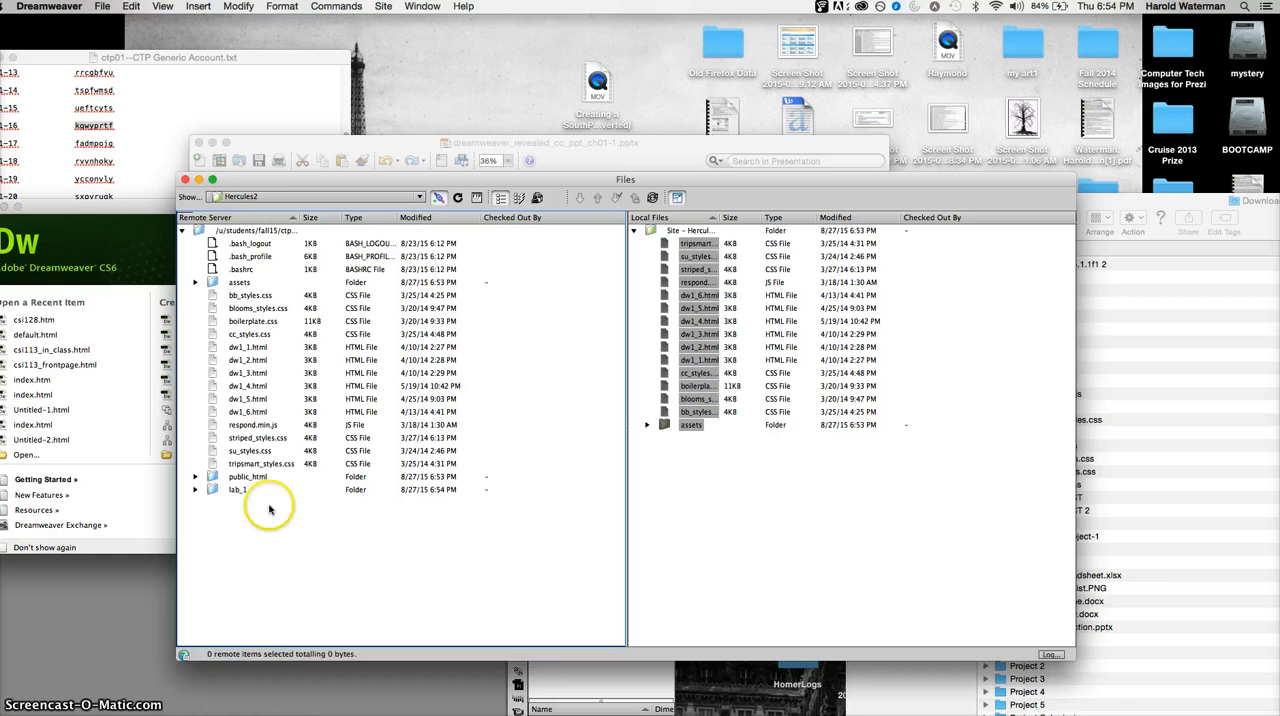
- Move the remote lab_1 folder into public_html, and clear the Welcome Screen away from the repositioned Files window
click(213, 490)
drag(213, 490, 228, 476)
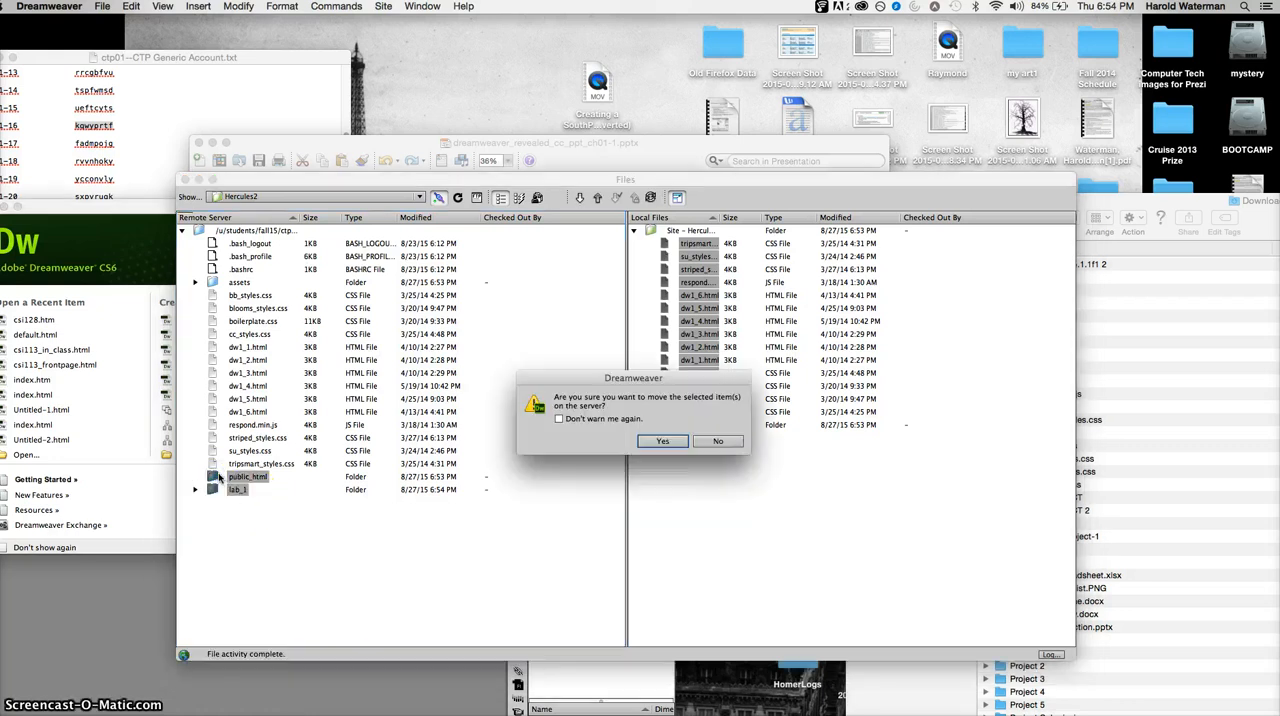
click(661, 440)
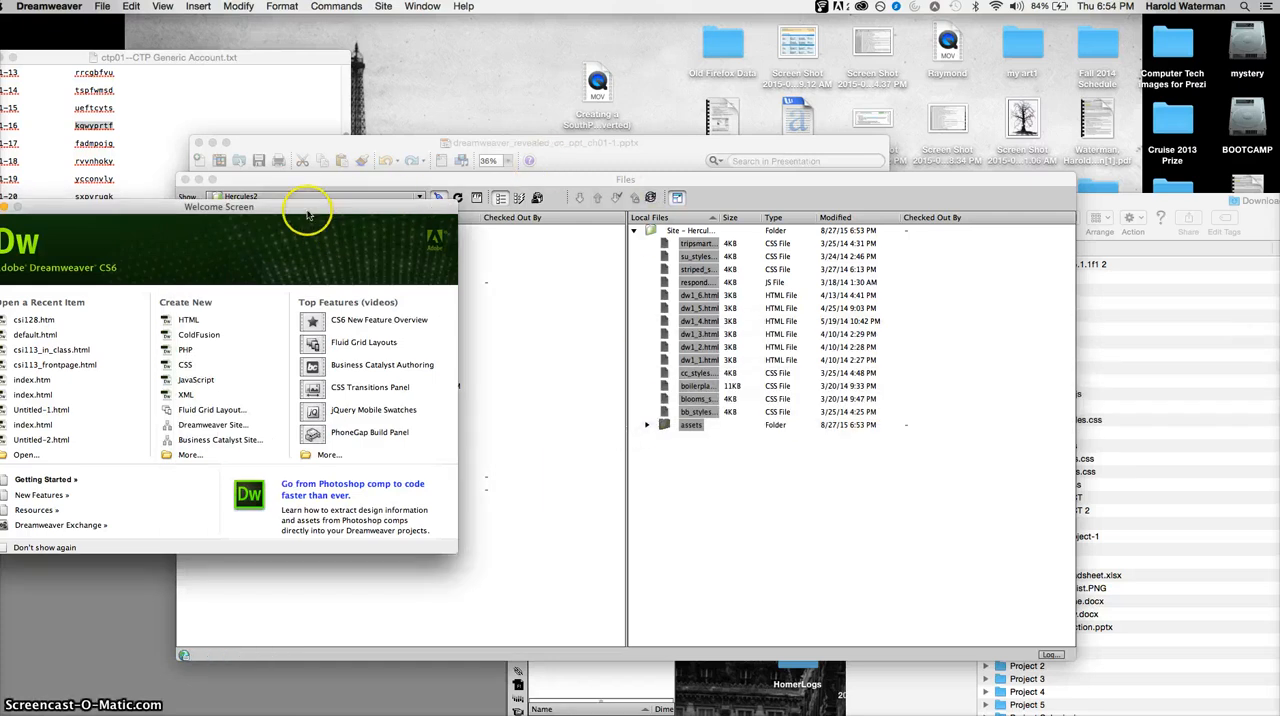
click(0, 207)
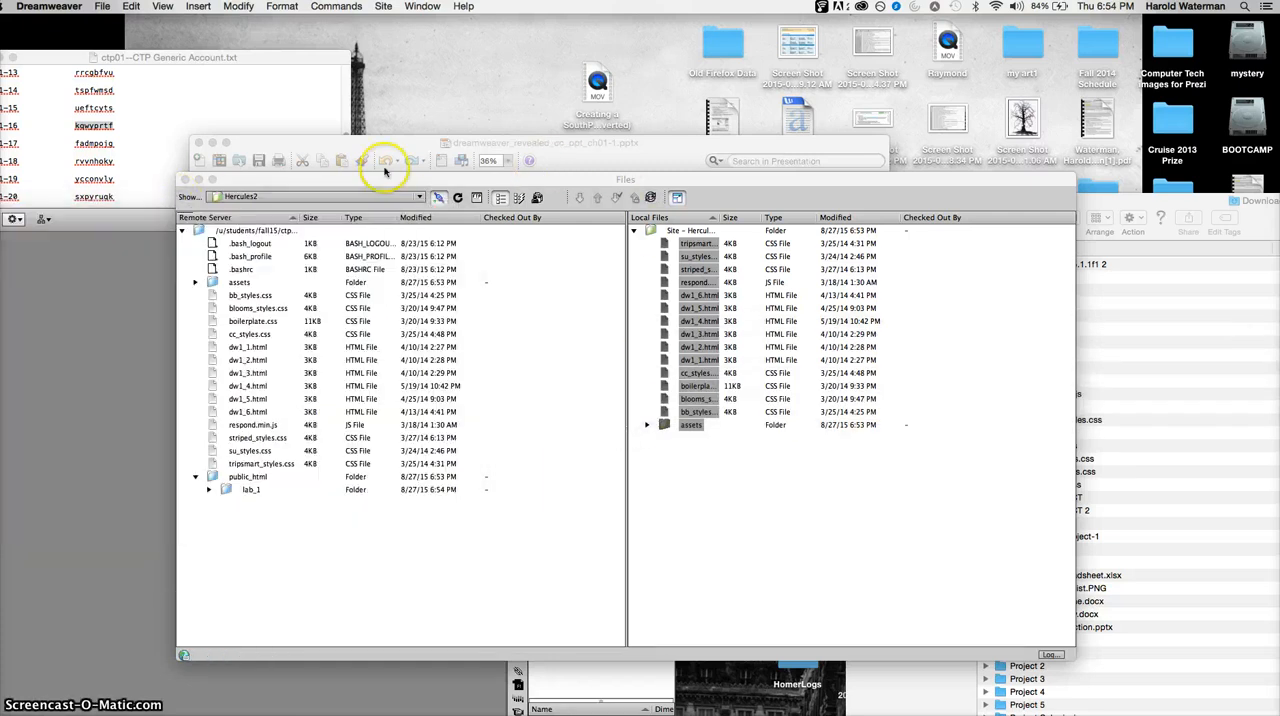
drag(558, 180, 499, 217)
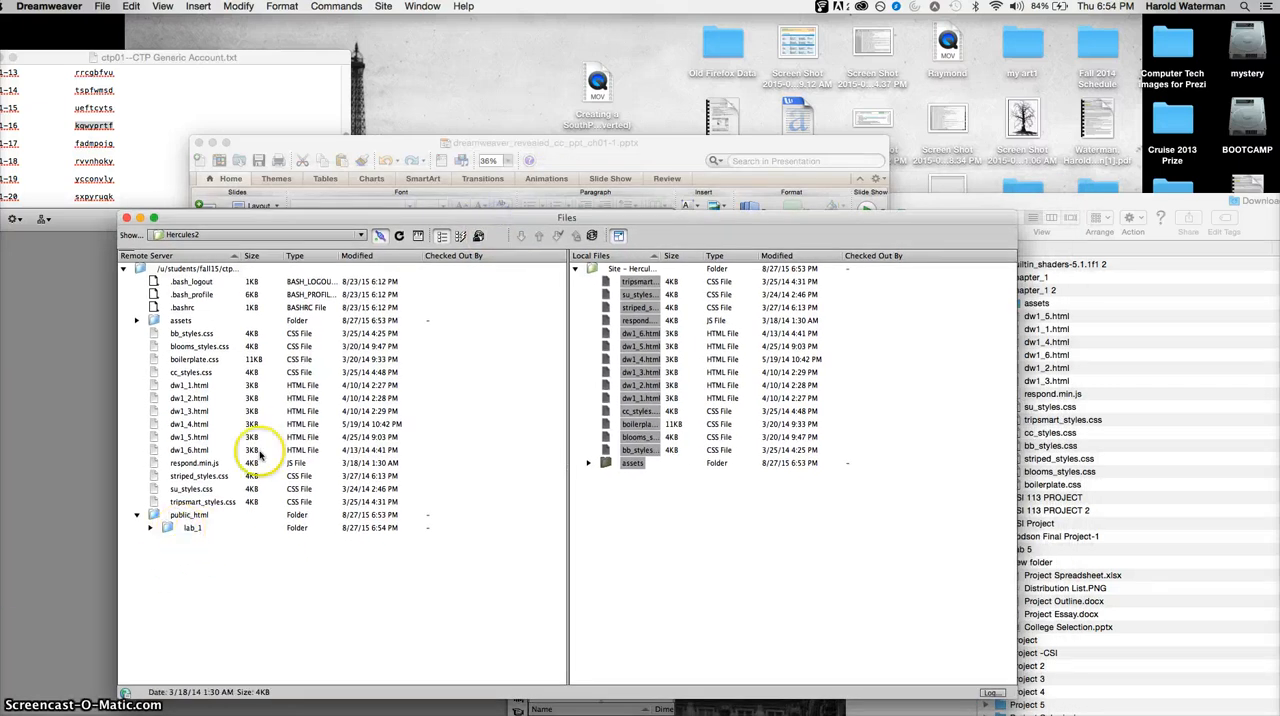
- Move the remote dw1_1.html file into the lab_1 folder inside public_html and confirm the move on the server
click(183, 386)
click(183, 386)
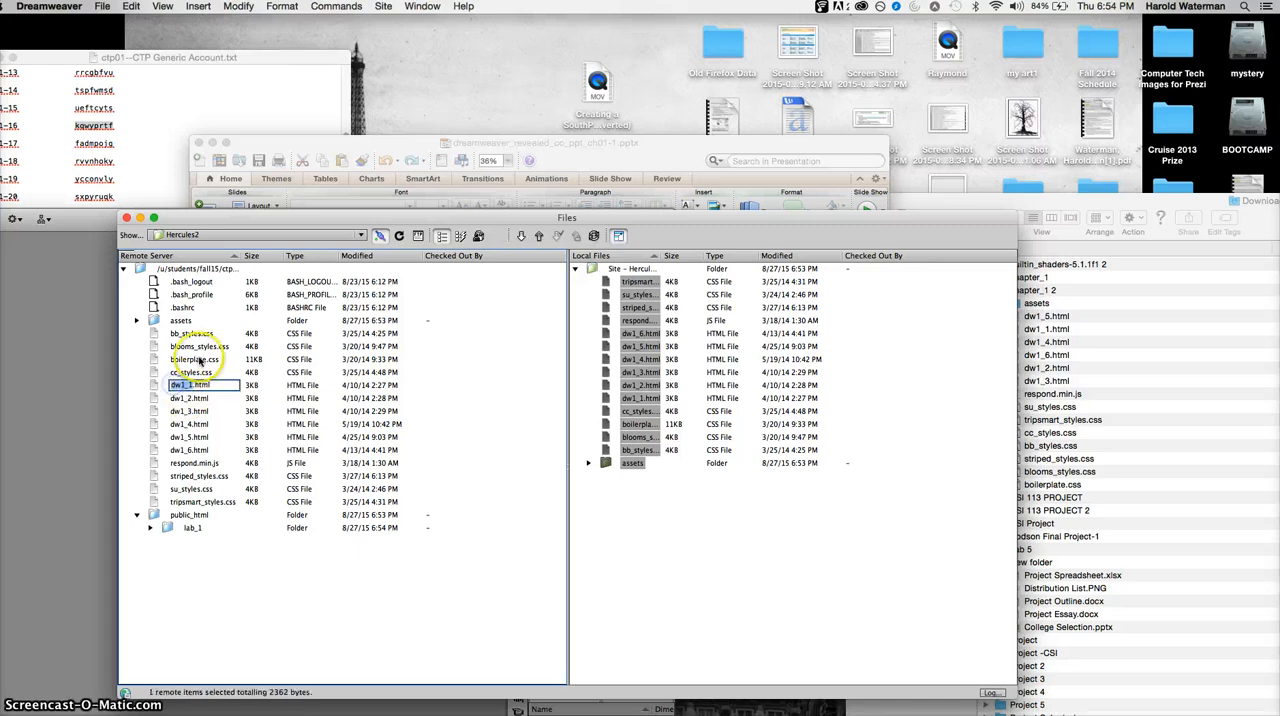
click(155, 388)
drag(155, 388, 170, 528)
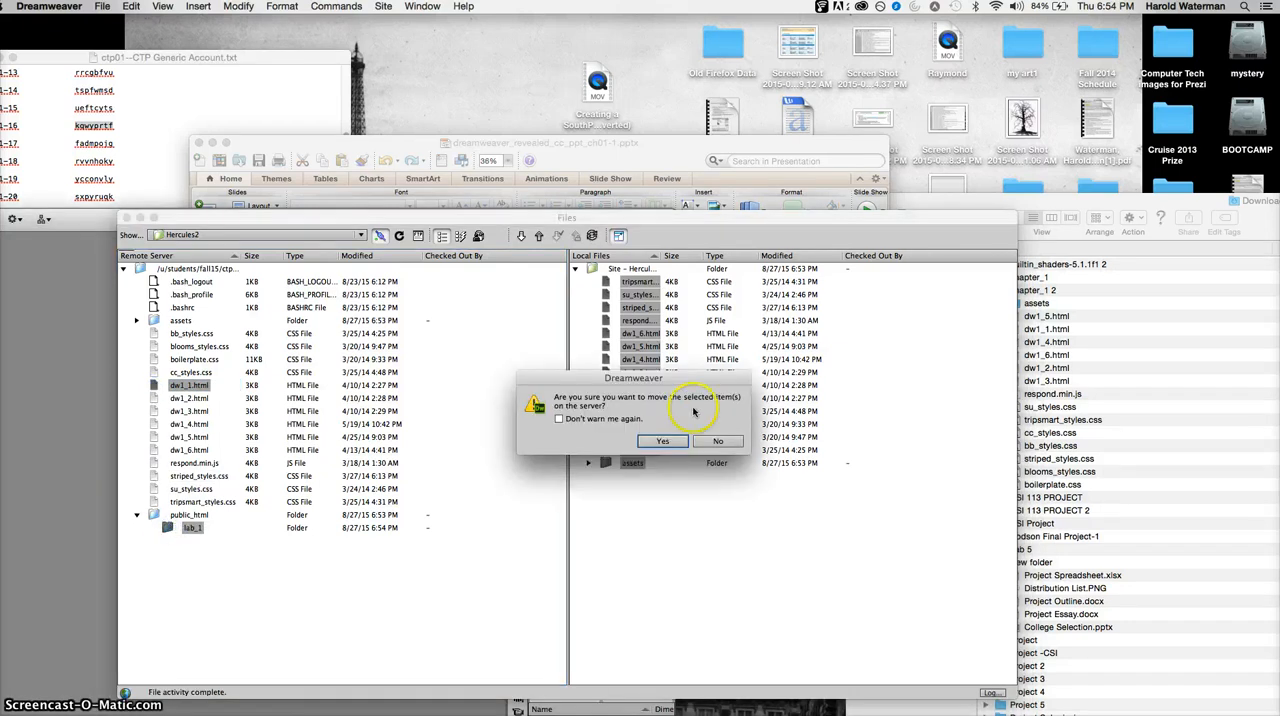
click(663, 443)
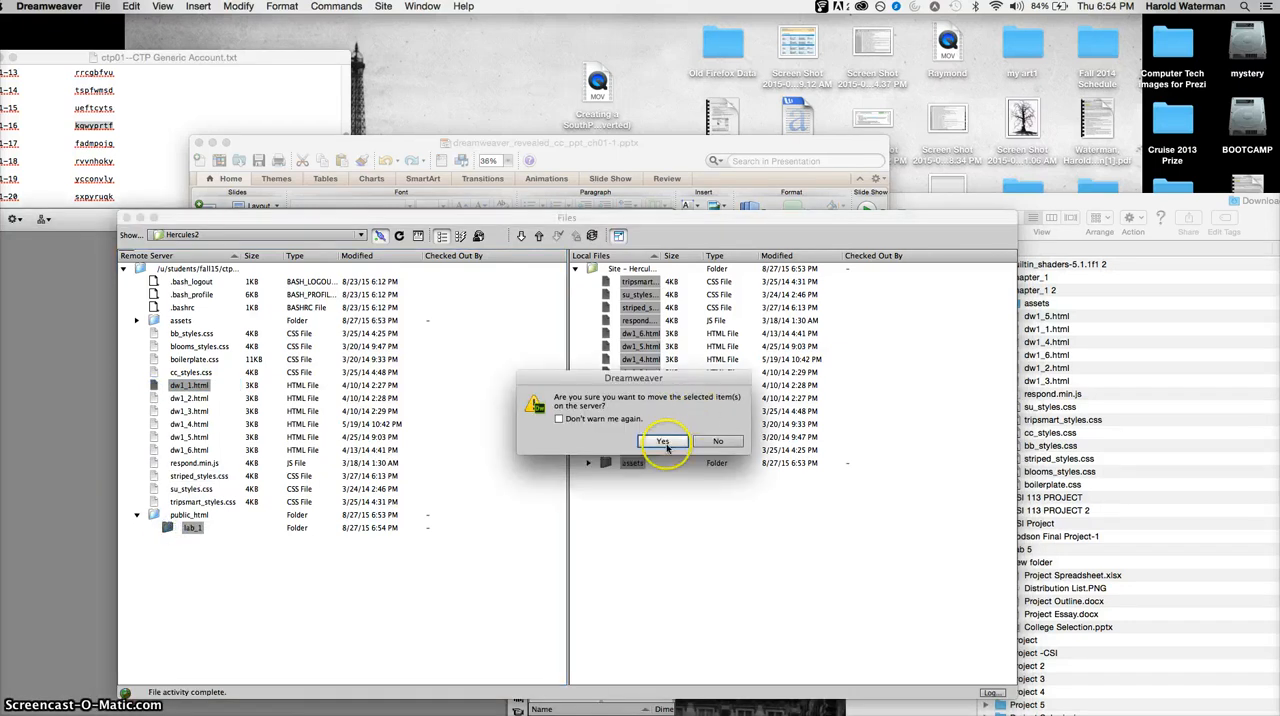
click(664, 443)
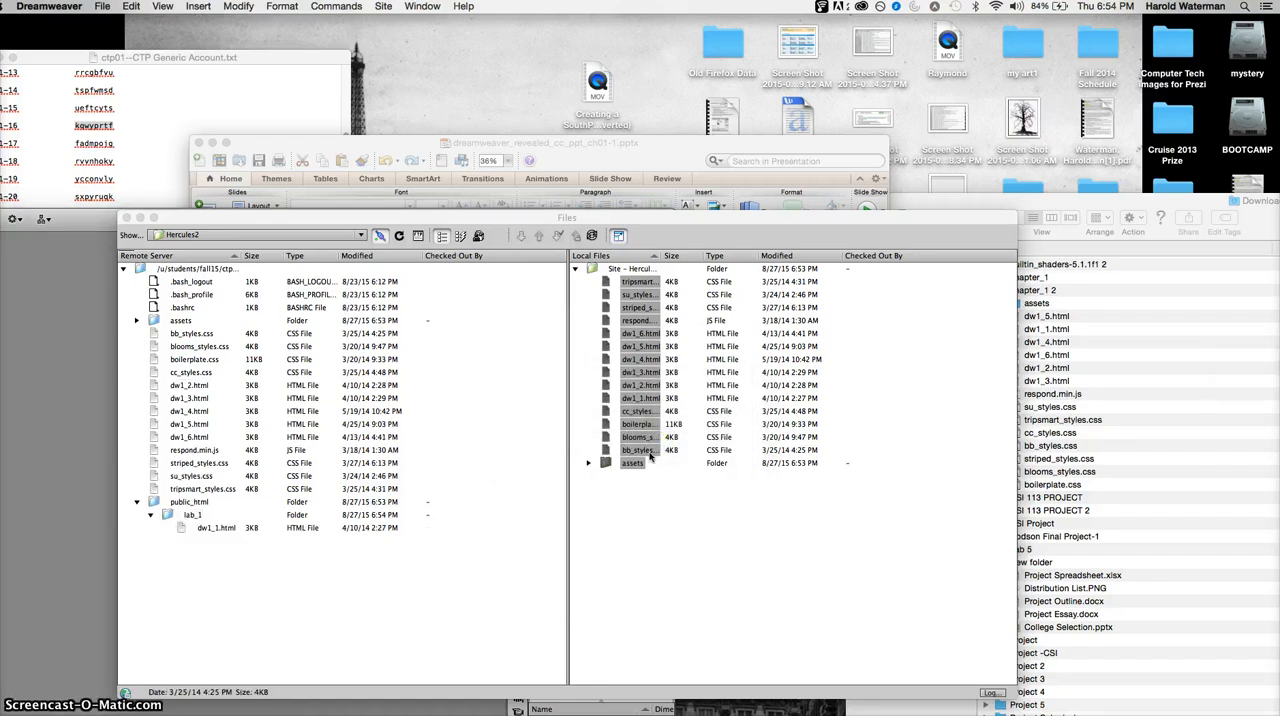
click(730, 551)
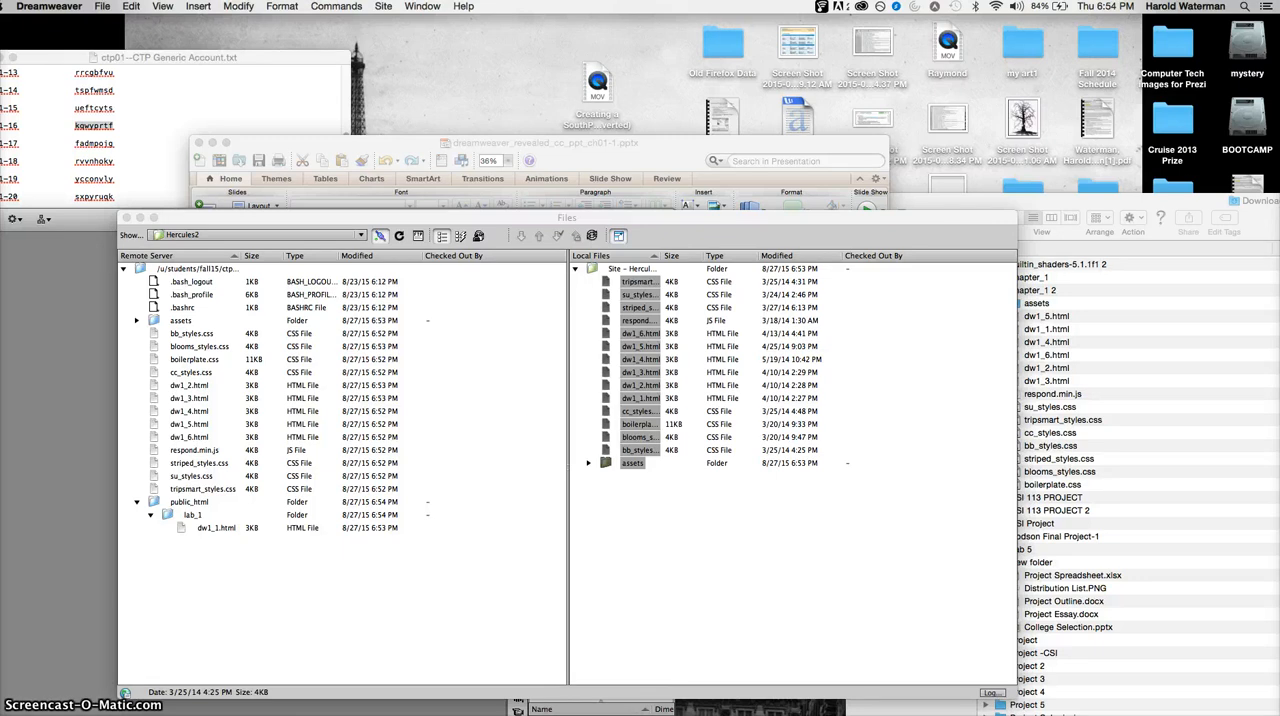
- Switch to Firefox, open a new tab and bring the browser window fully into view
key(super+Tab)
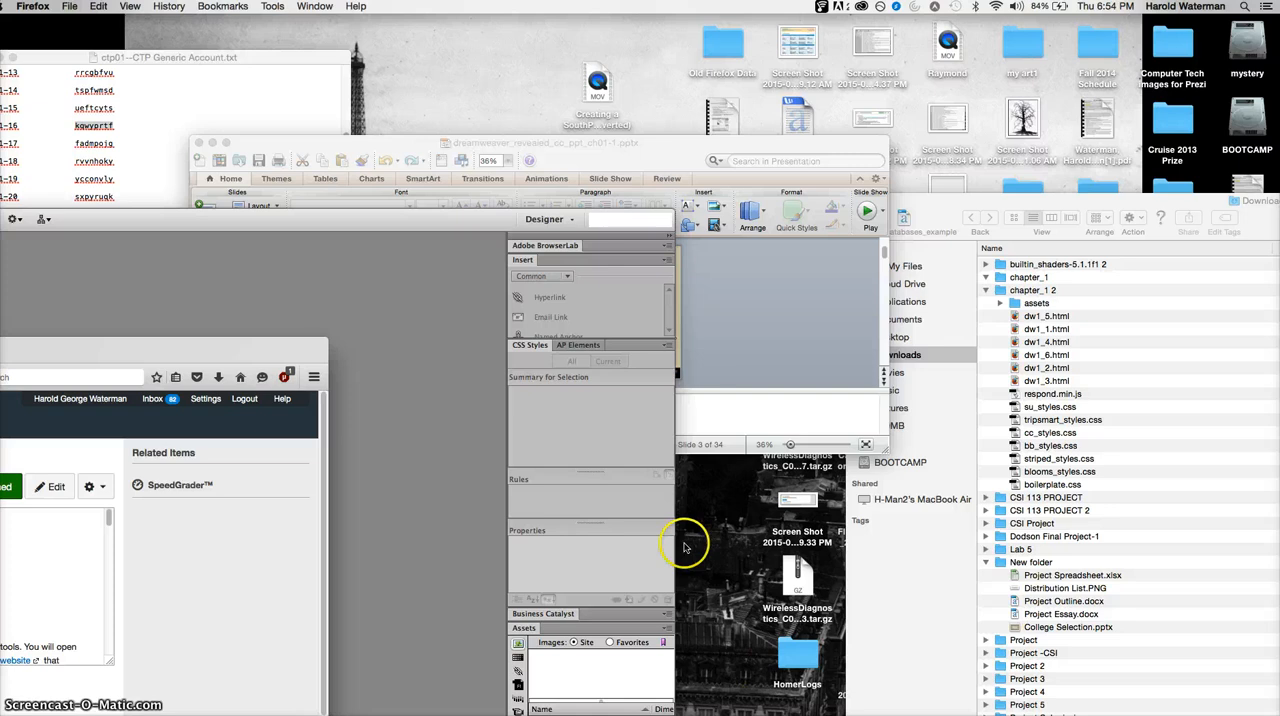
click(33, 6)
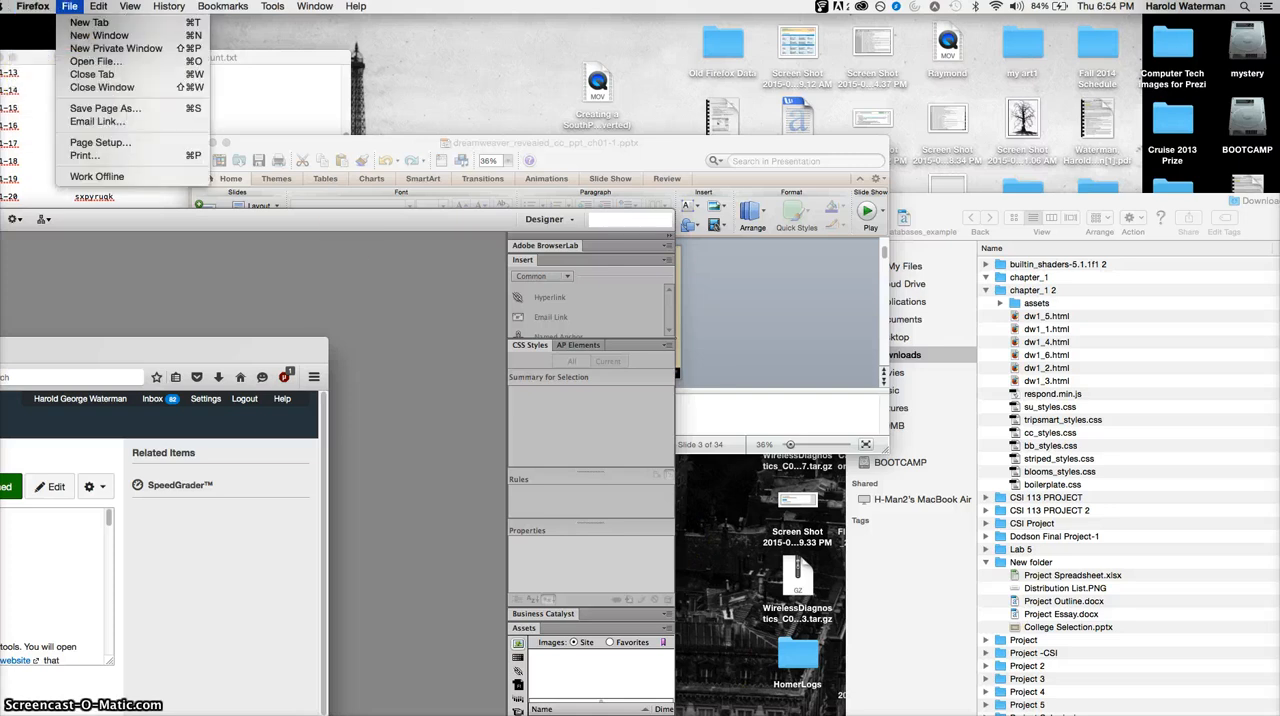
click(72, 24)
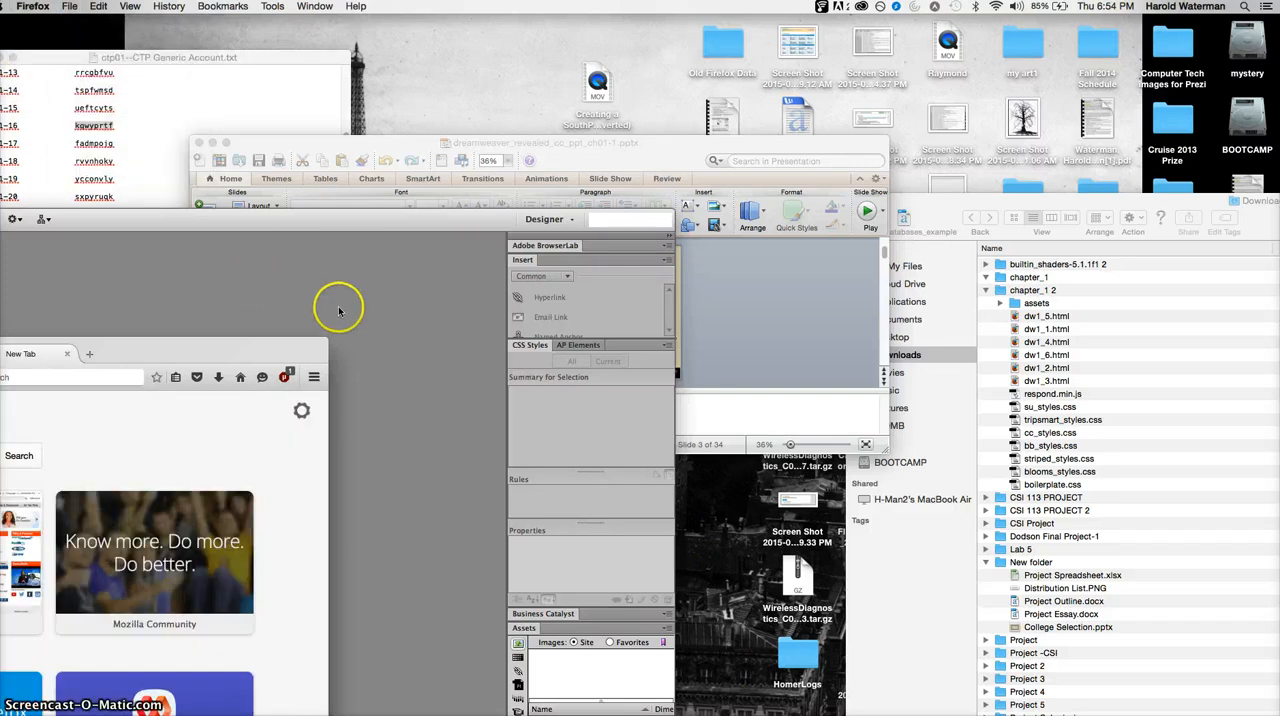
double_click(200, 350)
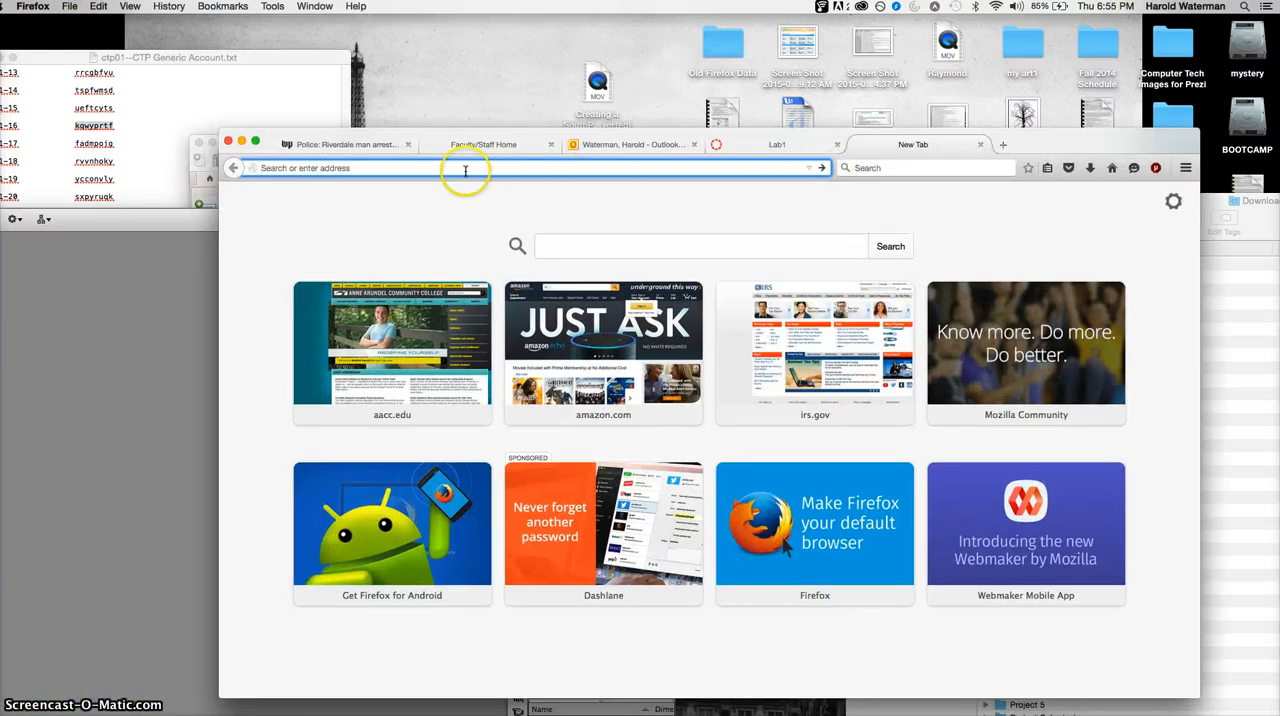
- Load the uploaded lab_1/dw1_1.html page from the account's web directory on vader.aacc.edu
text(vader.aacc.edu)
text(01-)
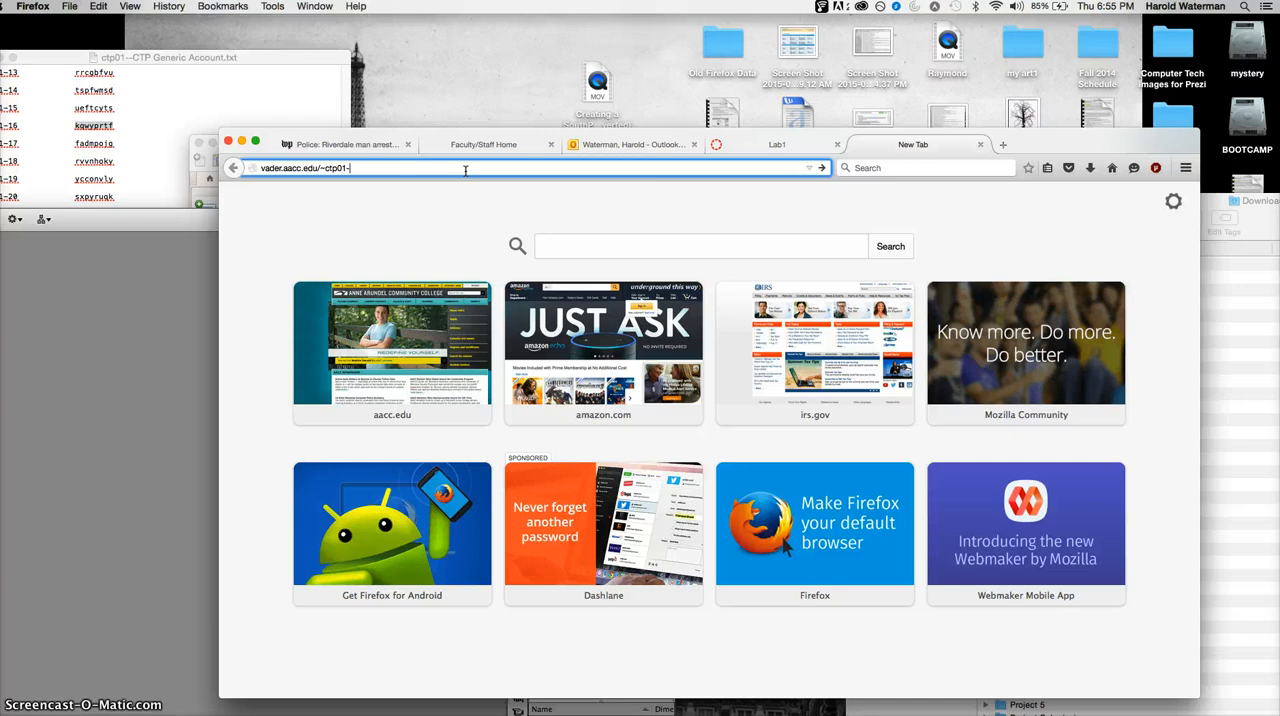
text(16/lab)
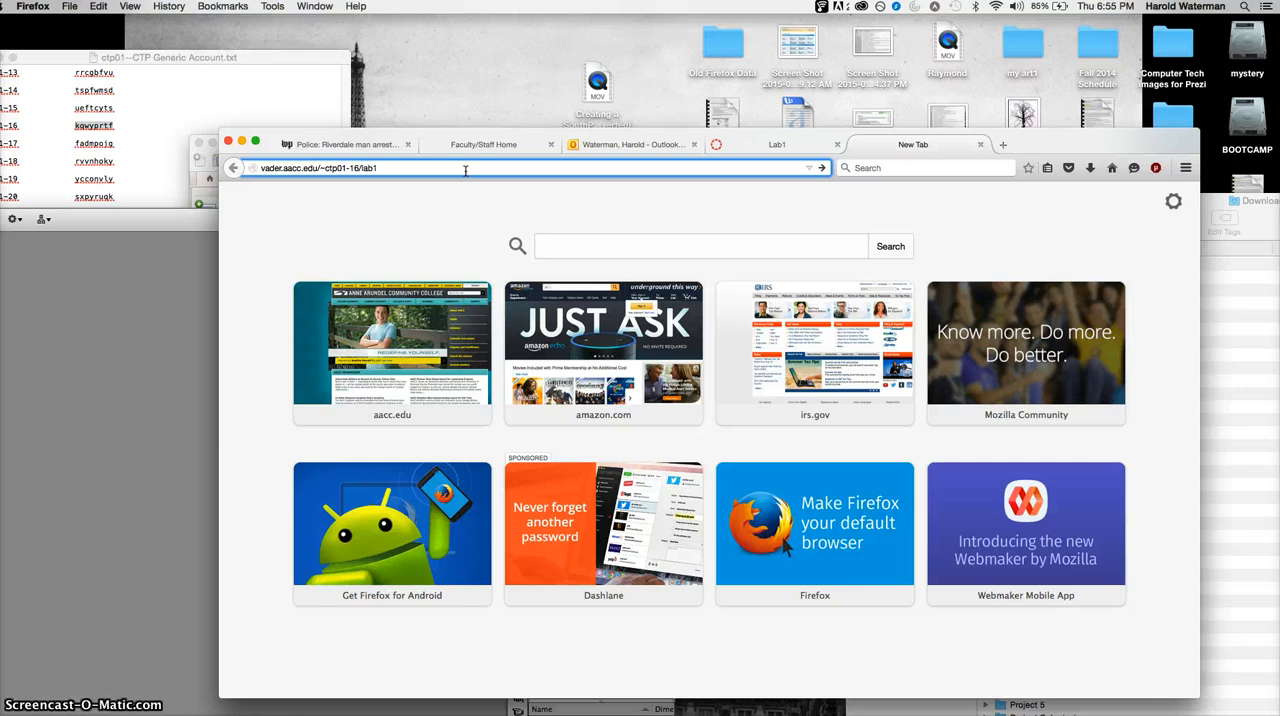
text(1)
text(1/dw1_1.html)
key(Return)
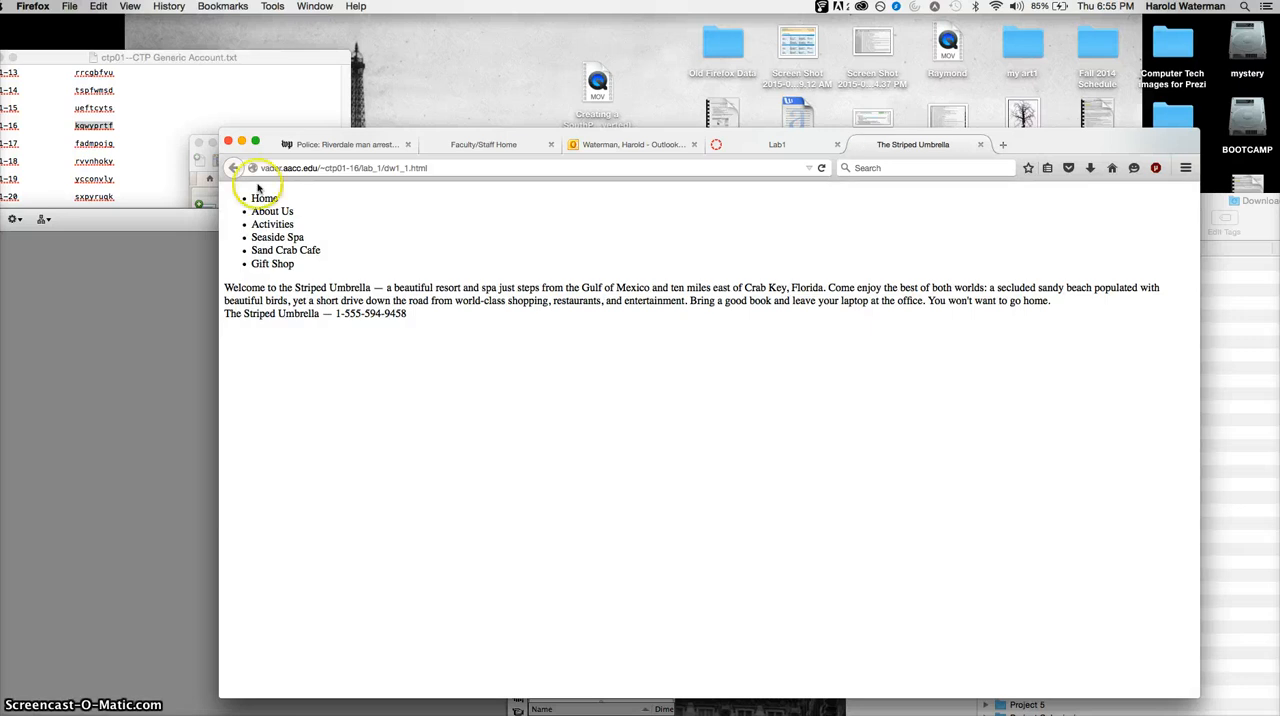
- Compare the page address in Firefox with the remote folder structure in Dreamweaver, repositioning the browser window as needed
click(286, 167)
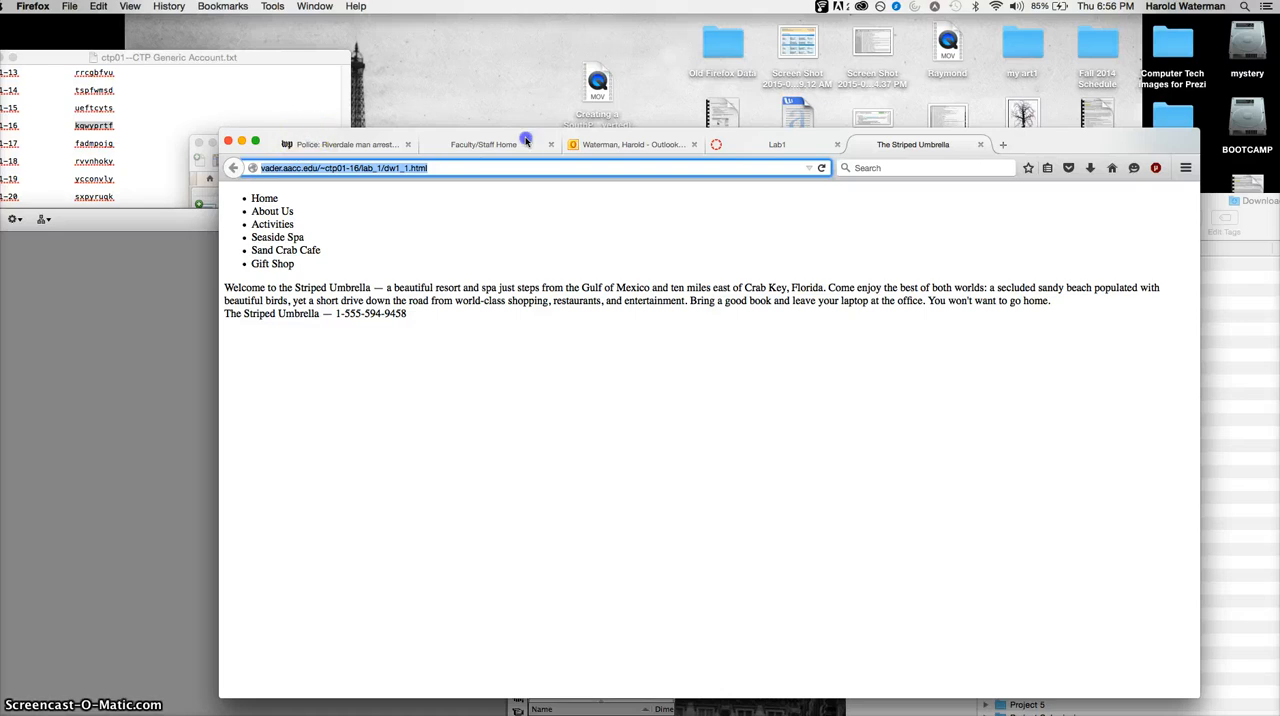
drag(306, 128, 350, 245)
click(477, 144)
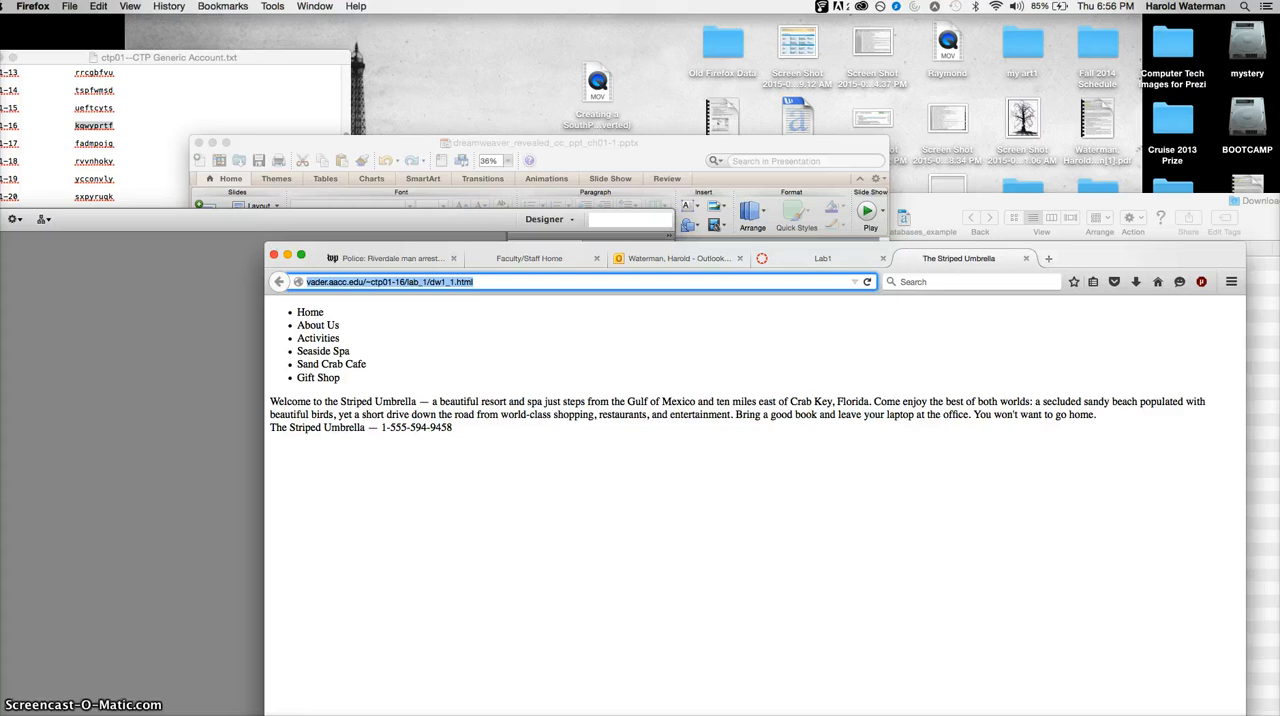
click(603, 714)
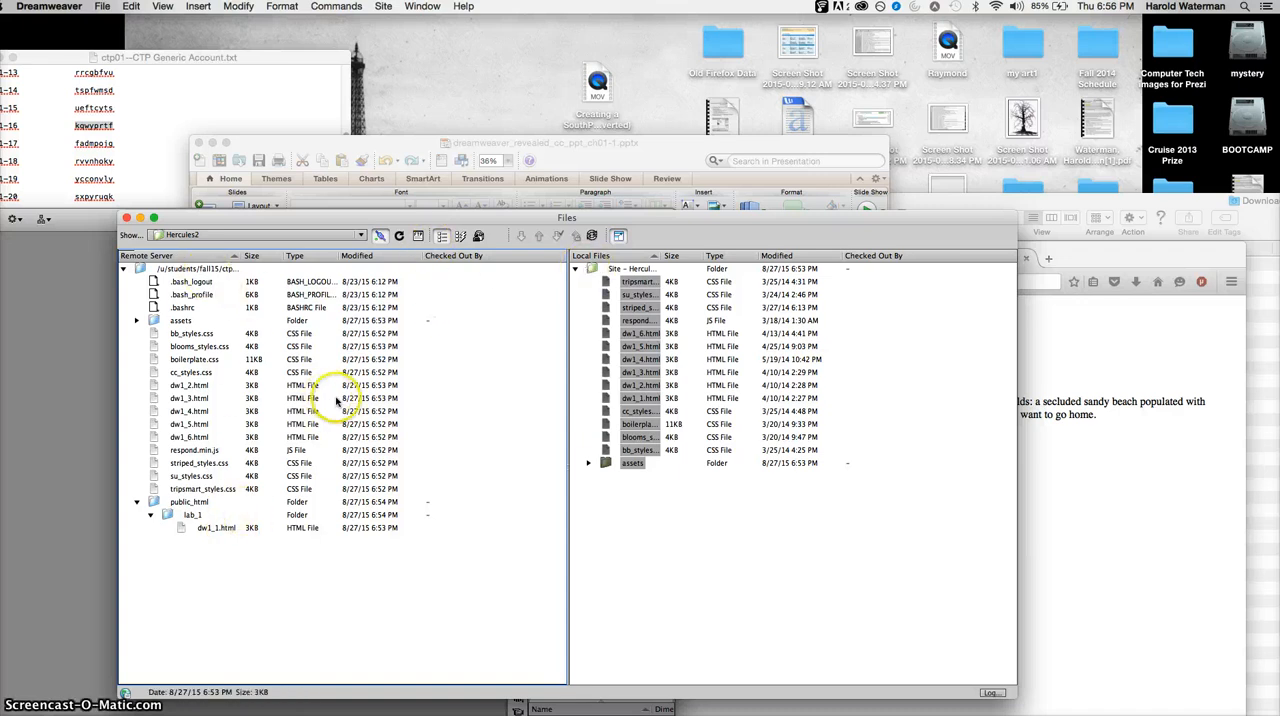
key(super+Tab)
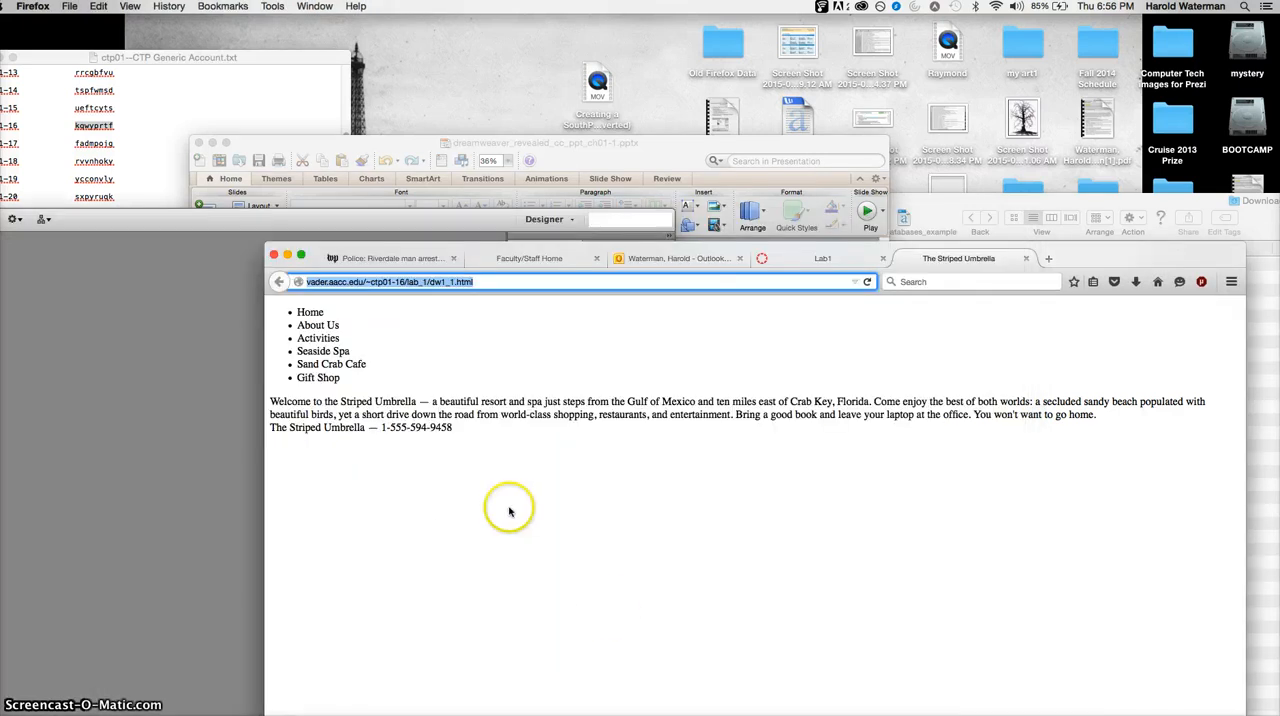
drag(570, 245, 486, 161)
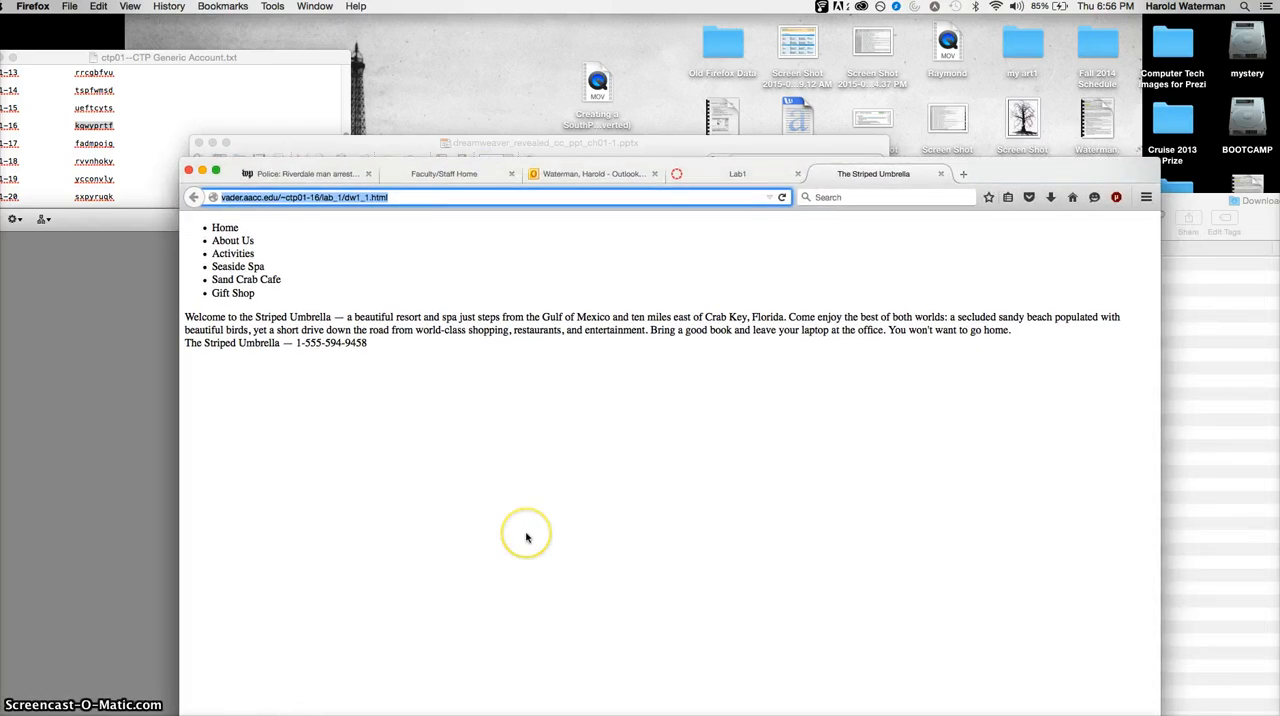